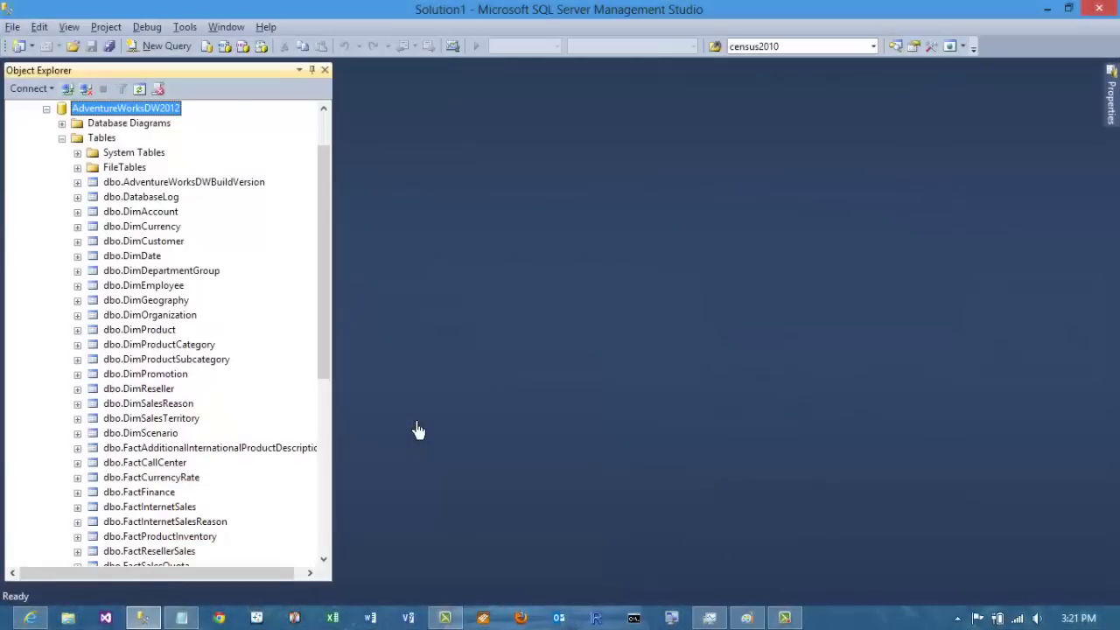
- Look over the DimDate, DimSalesTerritory and FactInternetSales tables in the AdventureWorksDW2012 database
left_click(138, 257)
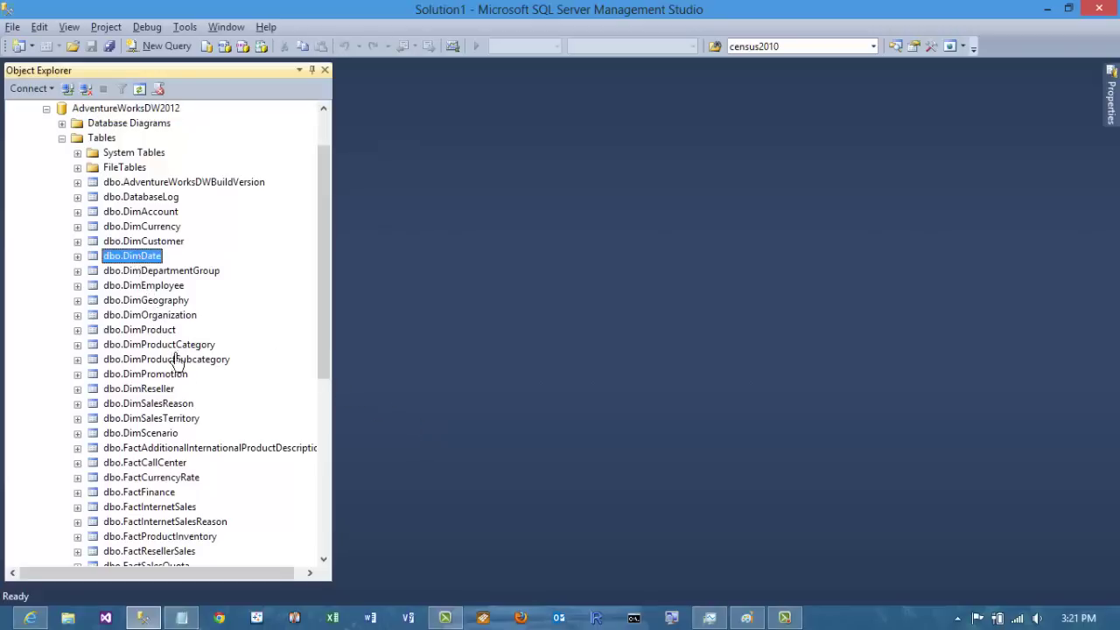
left_click(184, 421)
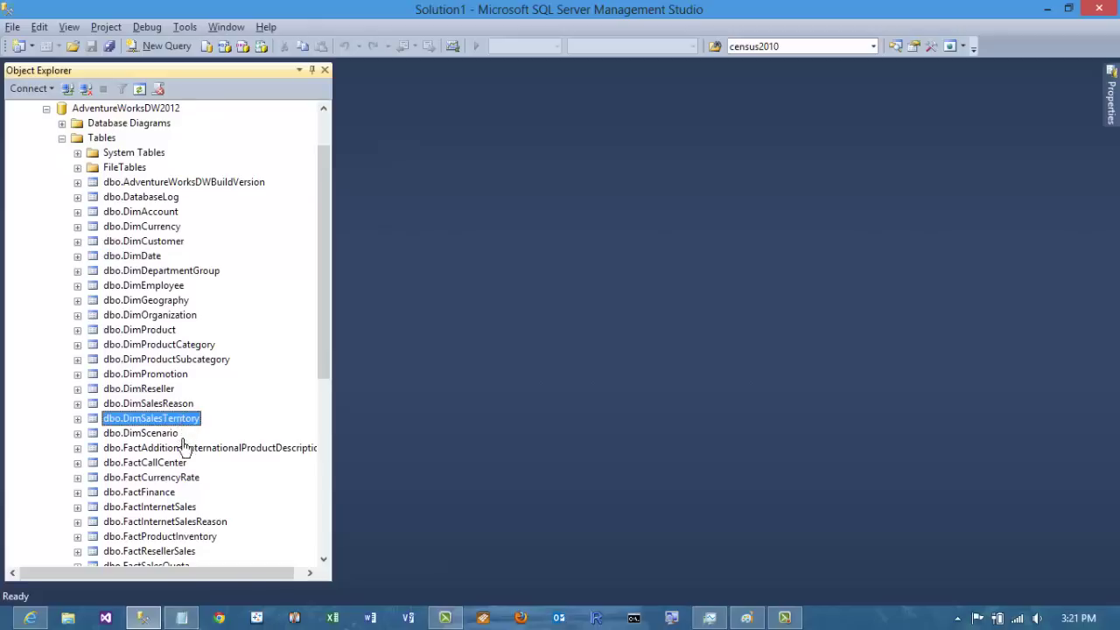
left_click(186, 509)
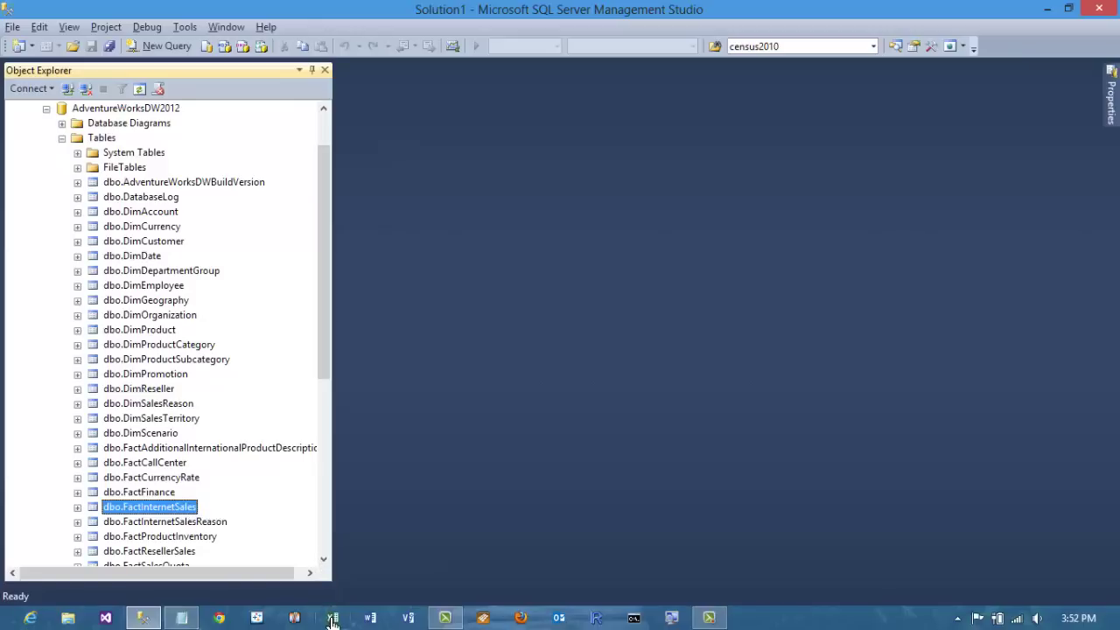
- Switch to Excel, create a blank workbook and connect it to the SQL Server localhost with Windows Authentication
left_click(332, 618)
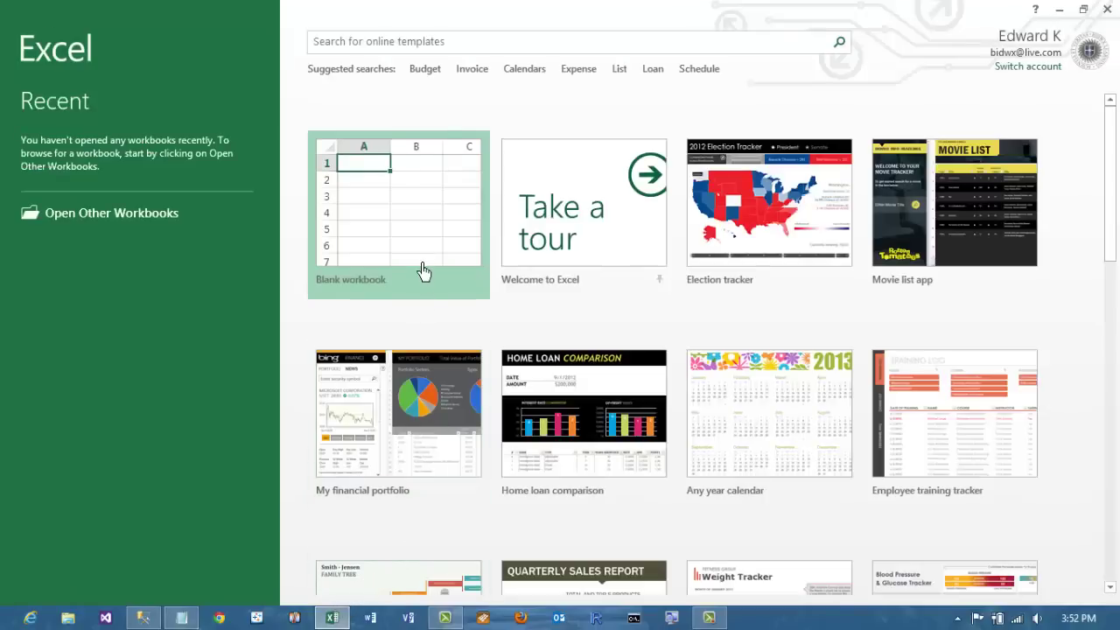
left_click(420, 244)
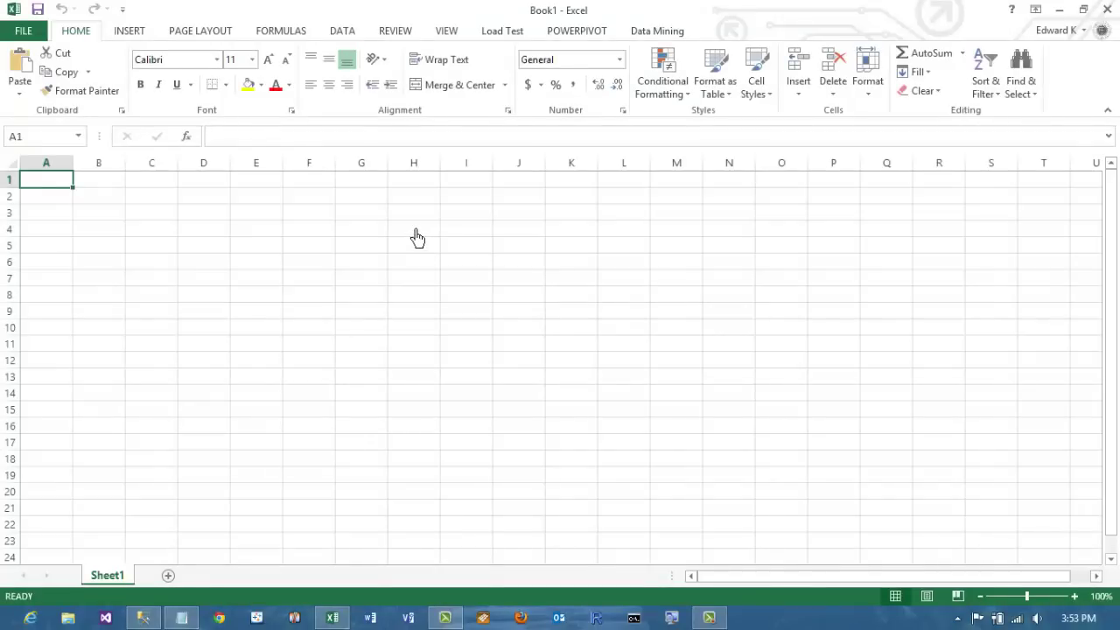
left_click(343, 31)
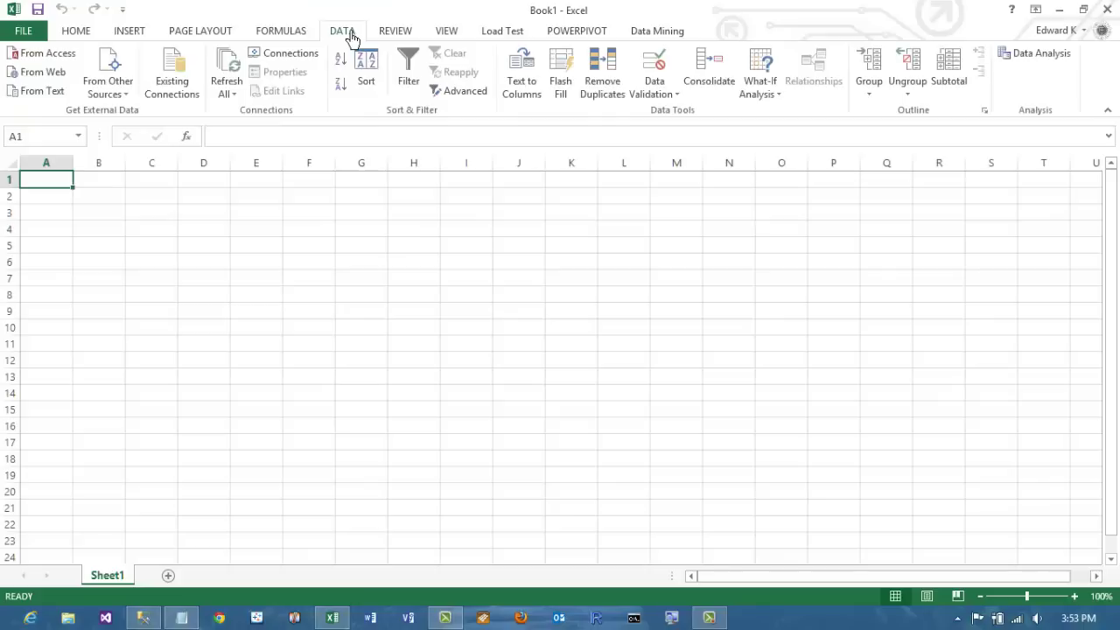
left_click(123, 97)
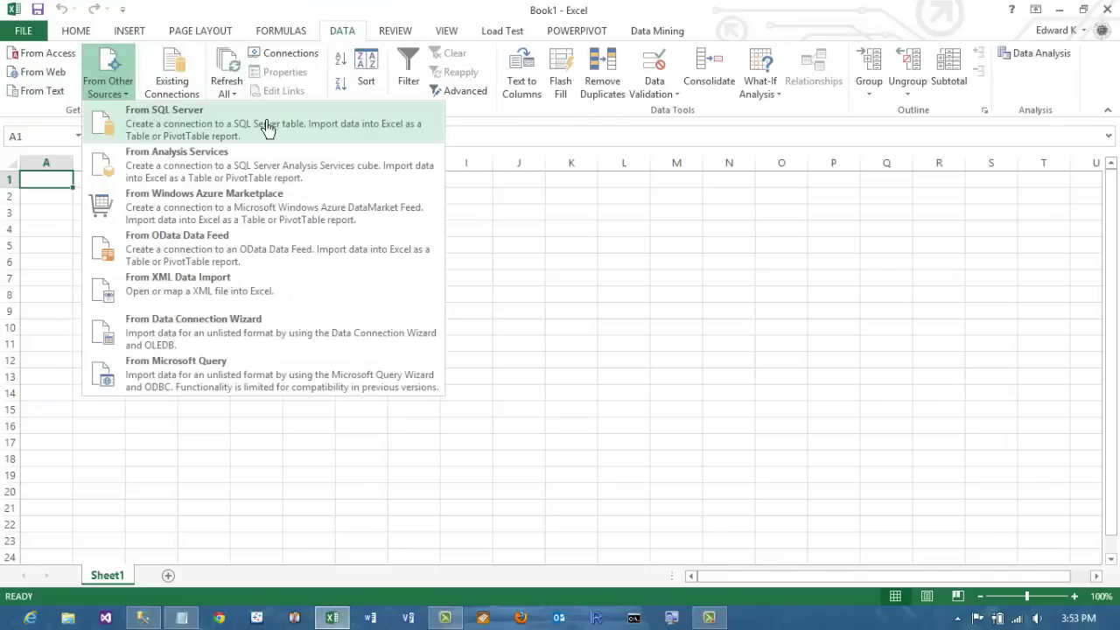
left_click(306, 128)
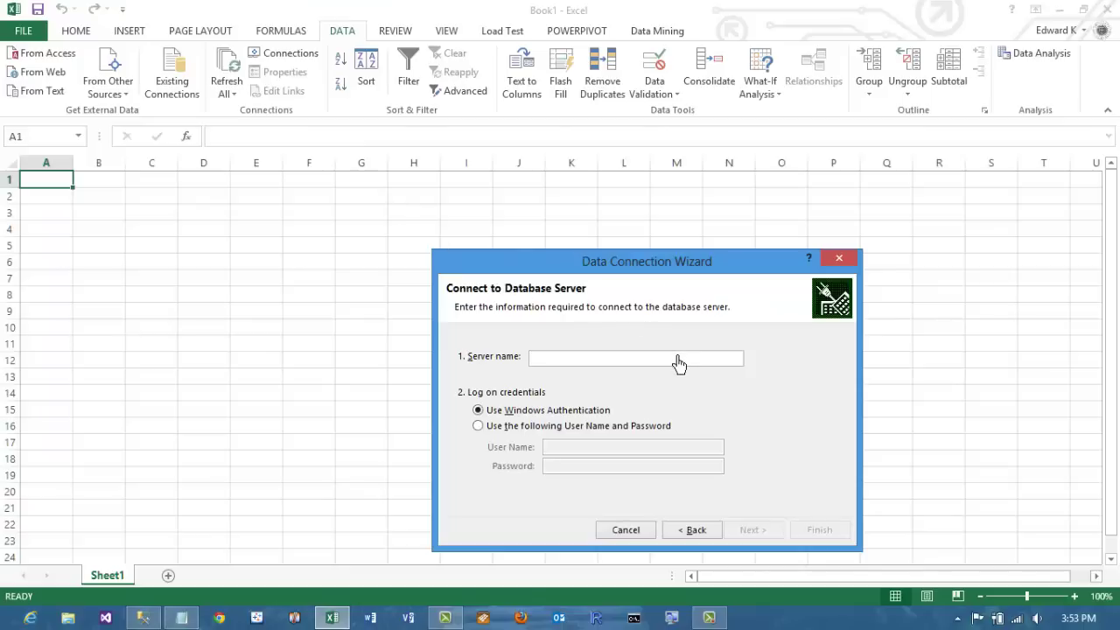
type("(")
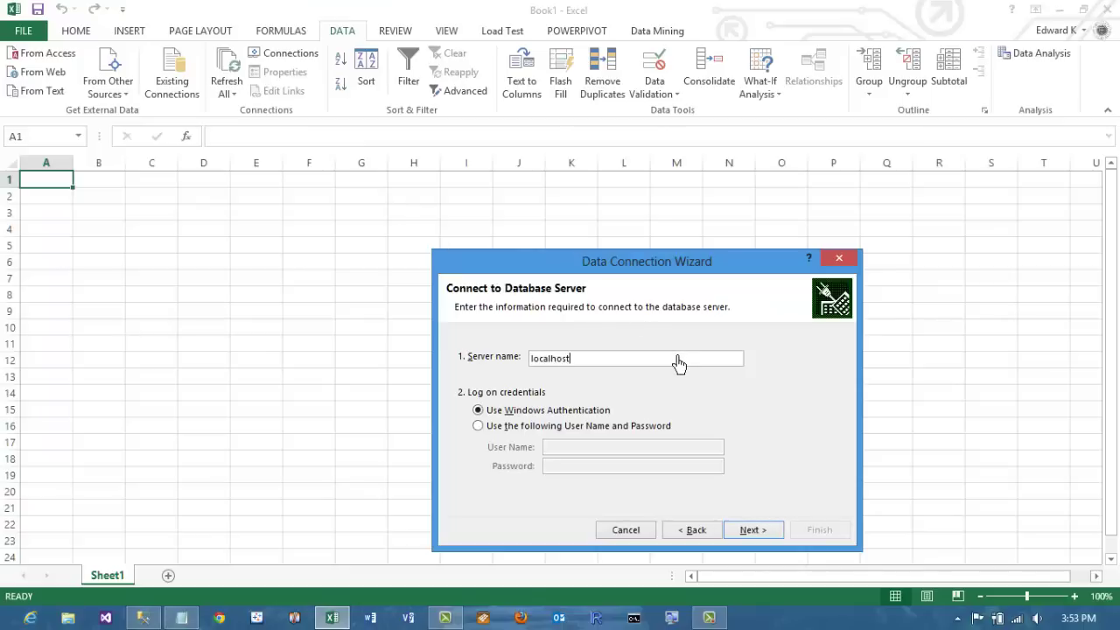
left_click(750, 530)
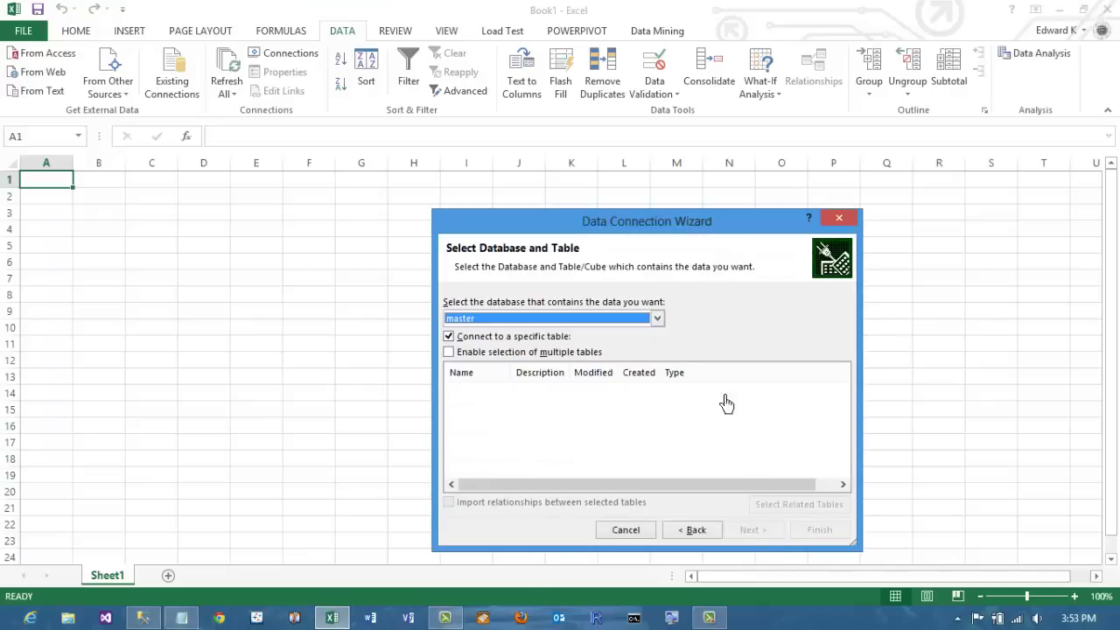
- Choose the AdventureWorksDW2012 database as the data source and enable selection of multiple tables
left_click(657, 319)
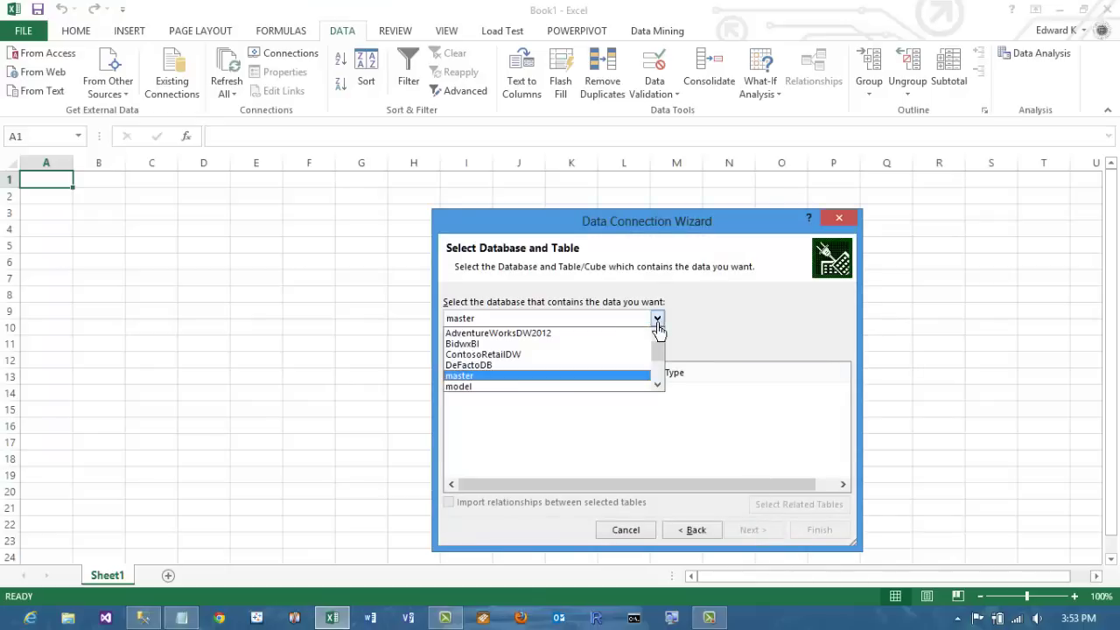
left_click(569, 341)
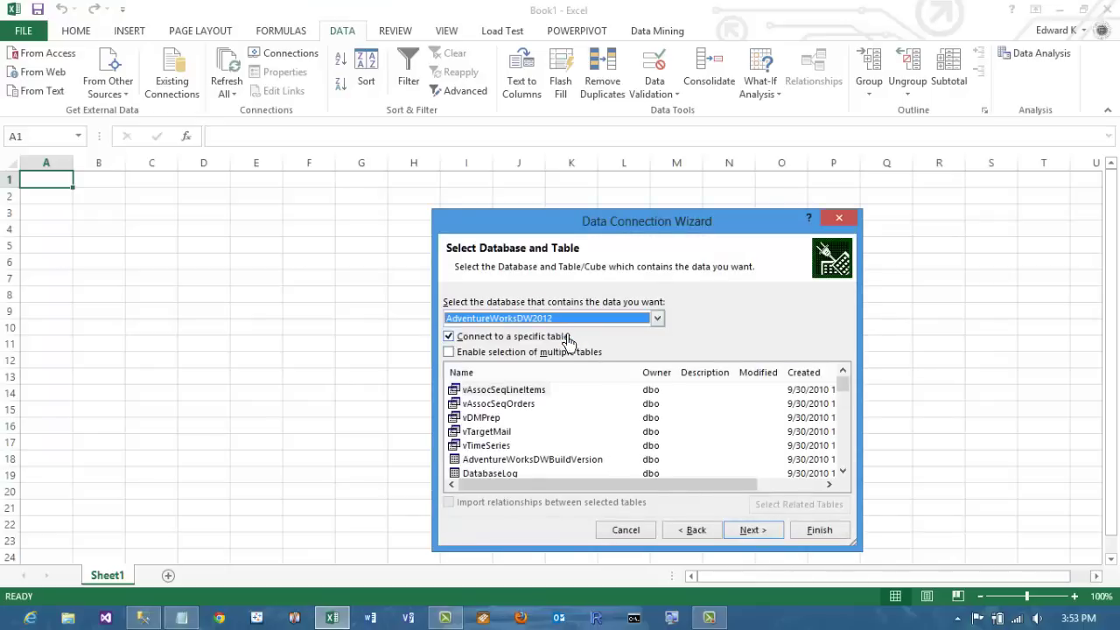
left_click(448, 354)
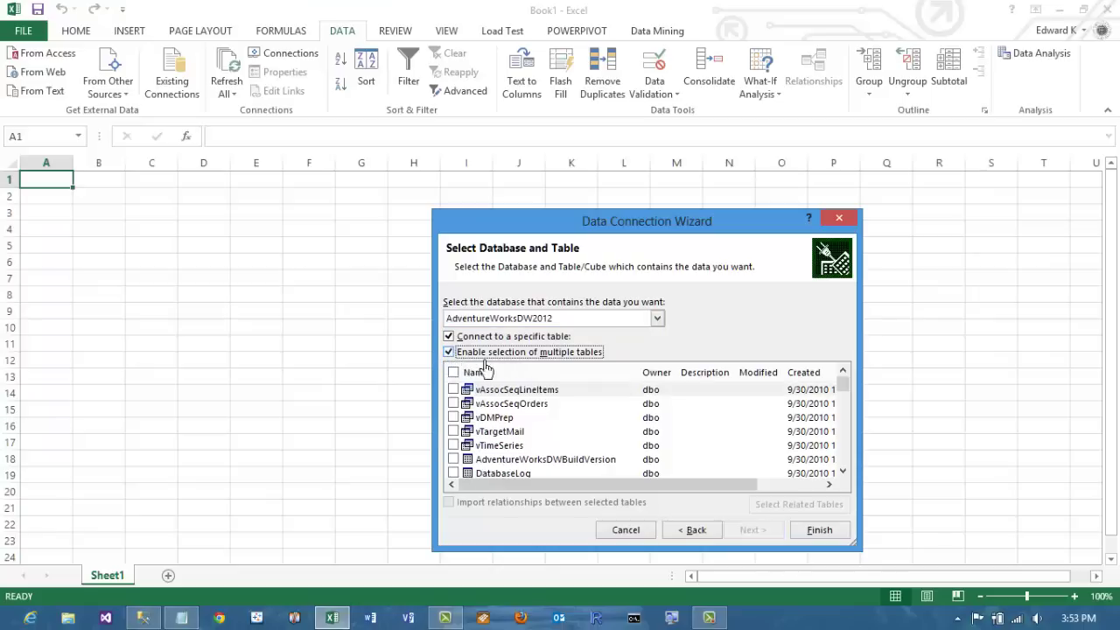
- Select the DimDate, DimSalesTerritory and FactInternetSales tables for the data connection
left_click(841, 450)
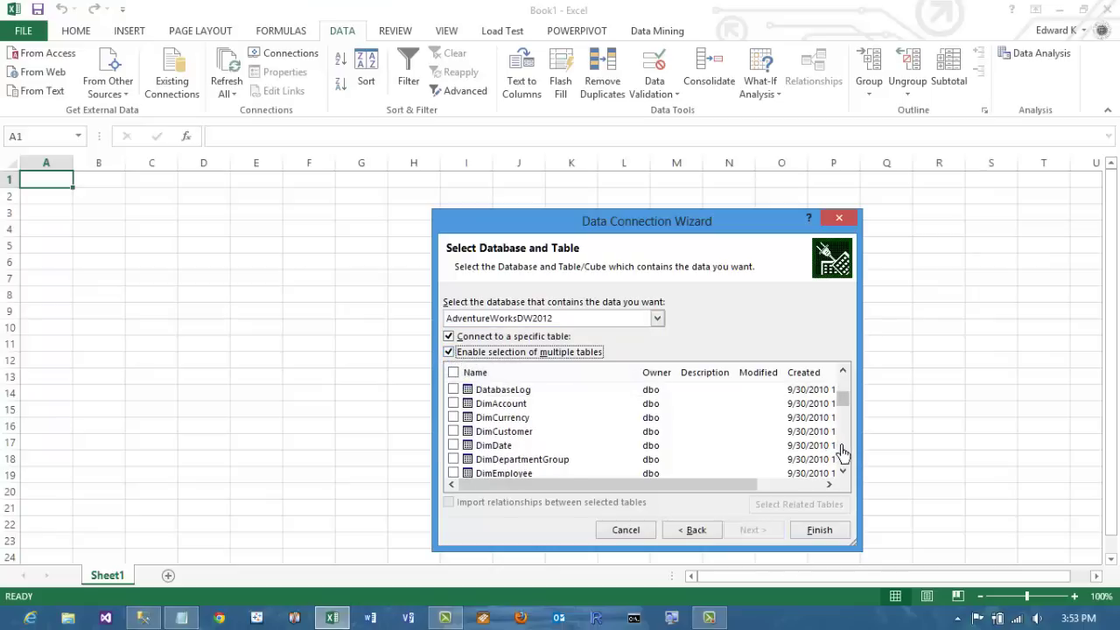
left_click(454, 445)
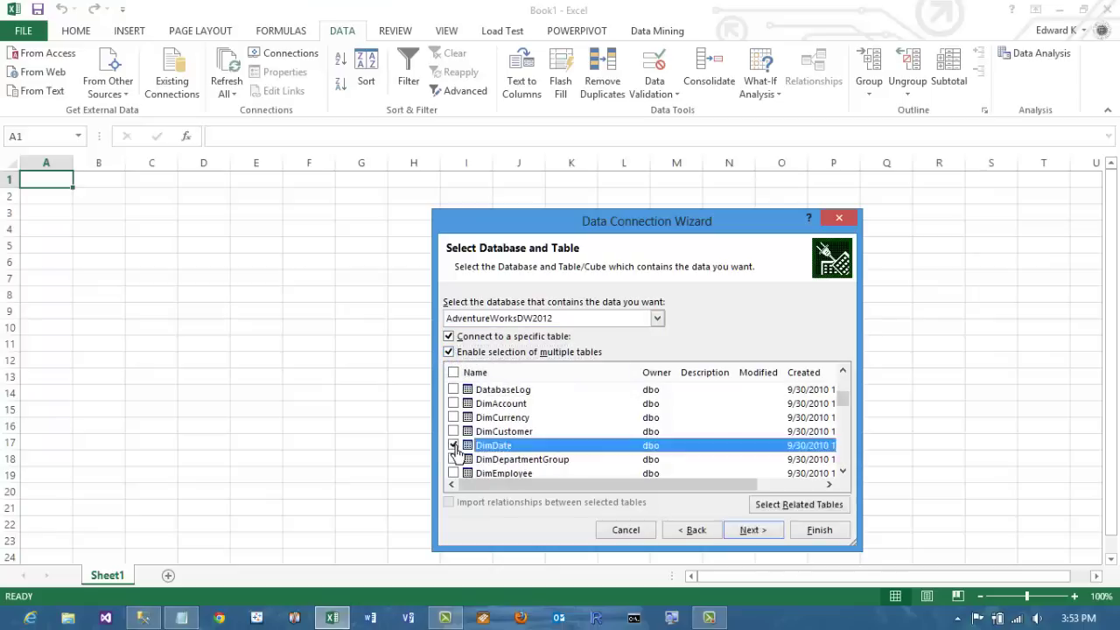
left_click(840, 461)
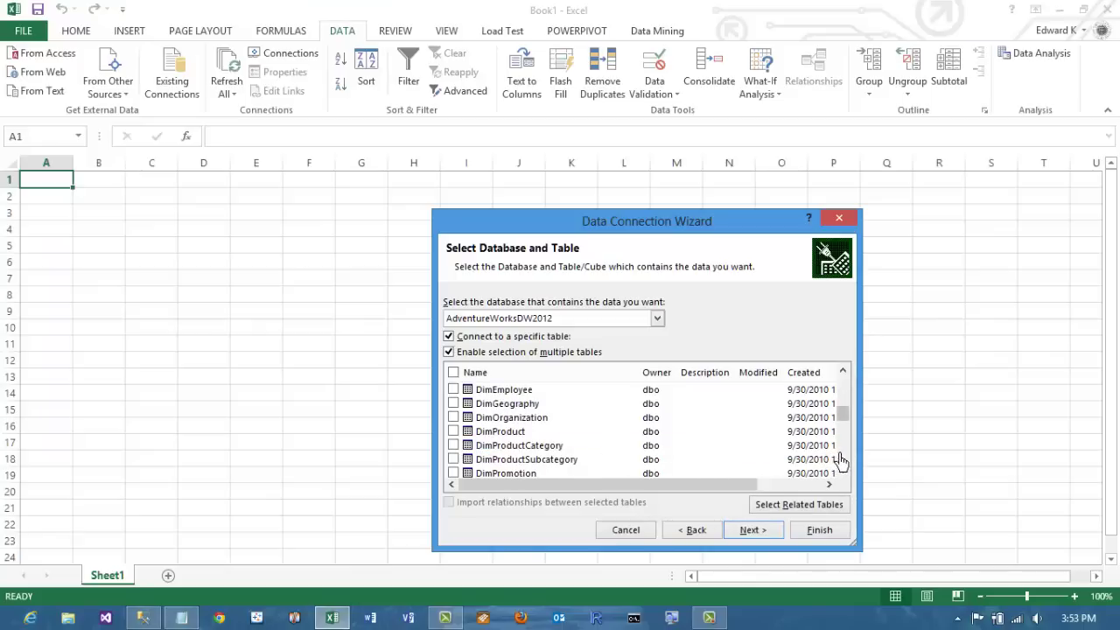
left_click(840, 461)
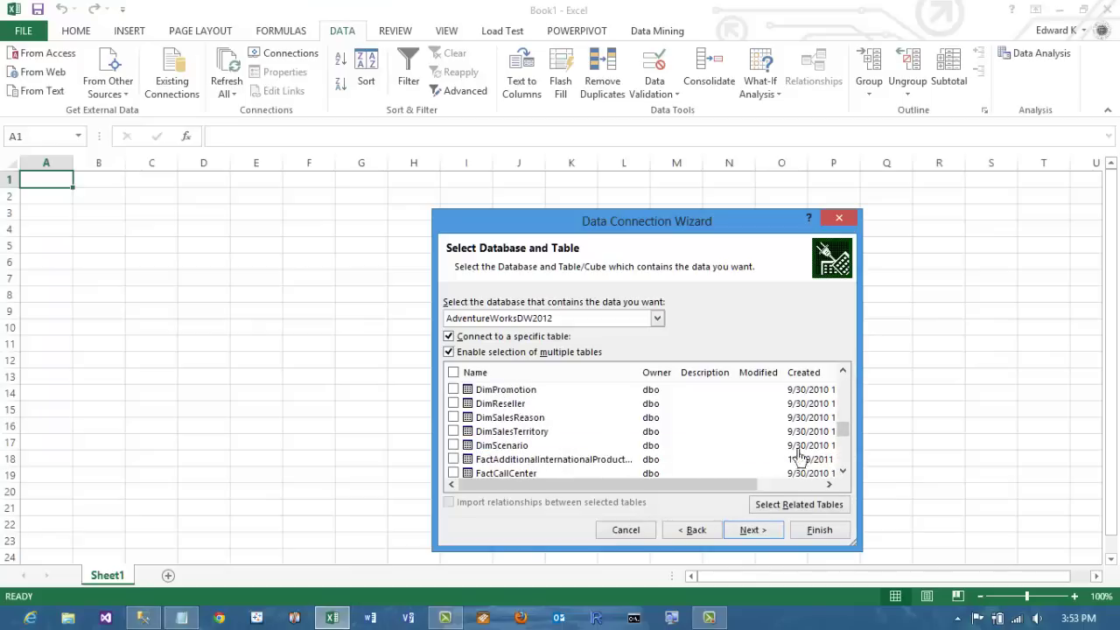
left_click(453, 431)
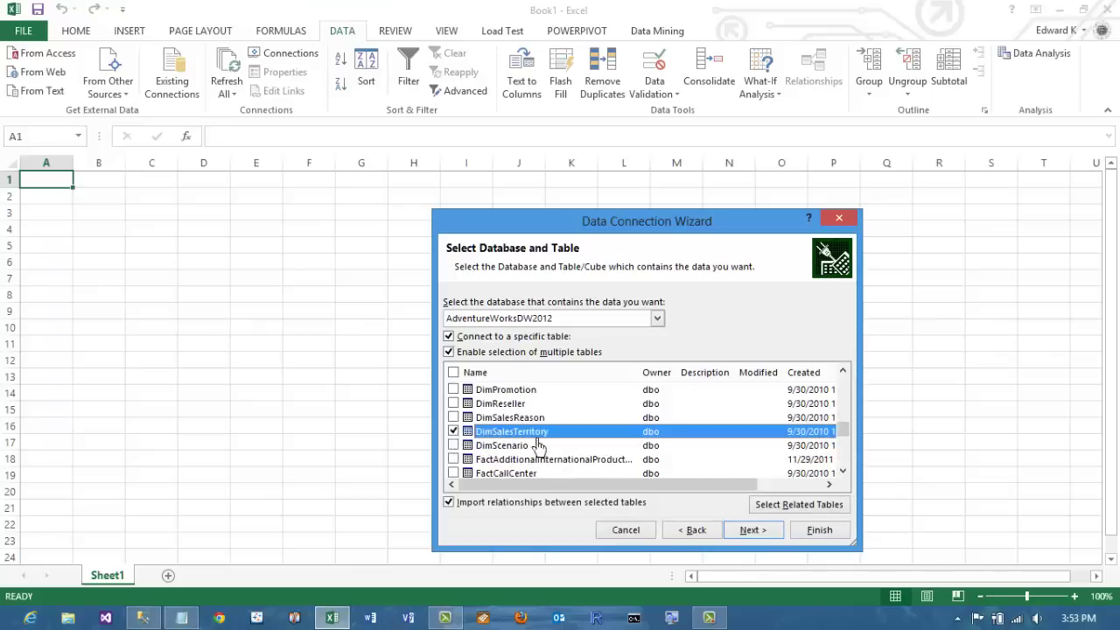
left_click(840, 461)
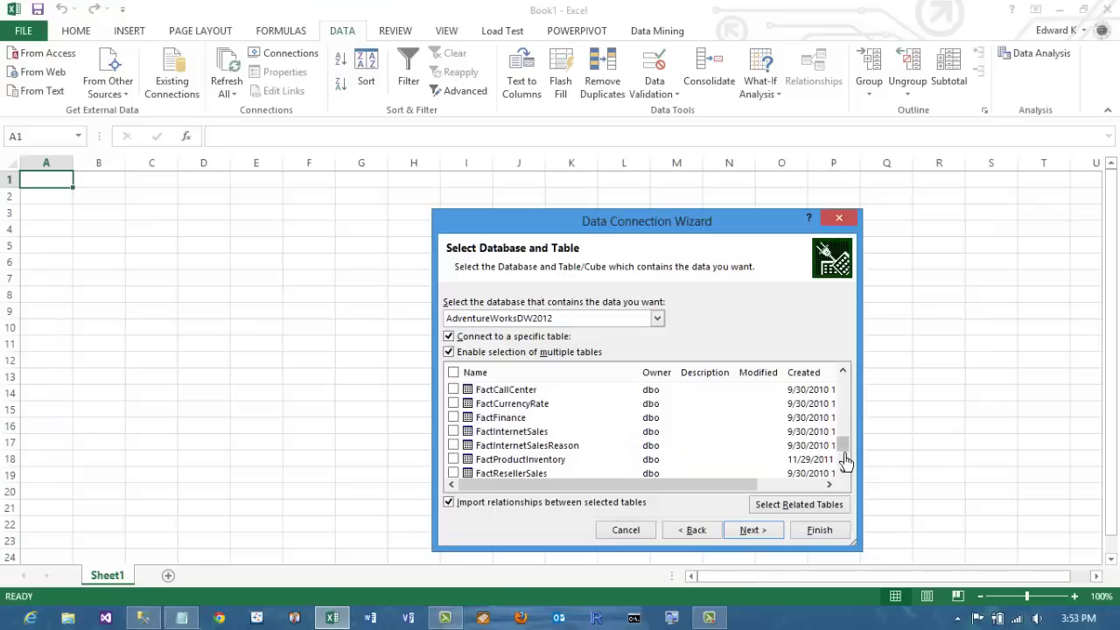
left_click(453, 431)
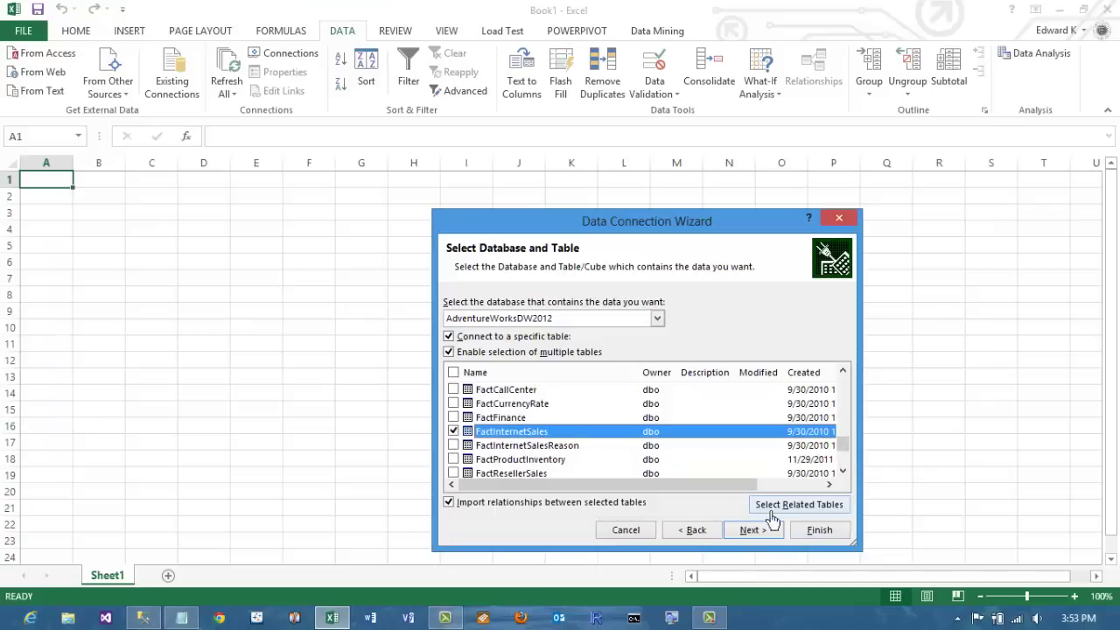
- Finish the data connection and import the selected tables as a Power View Report on a new worksheet
left_click(830, 530)
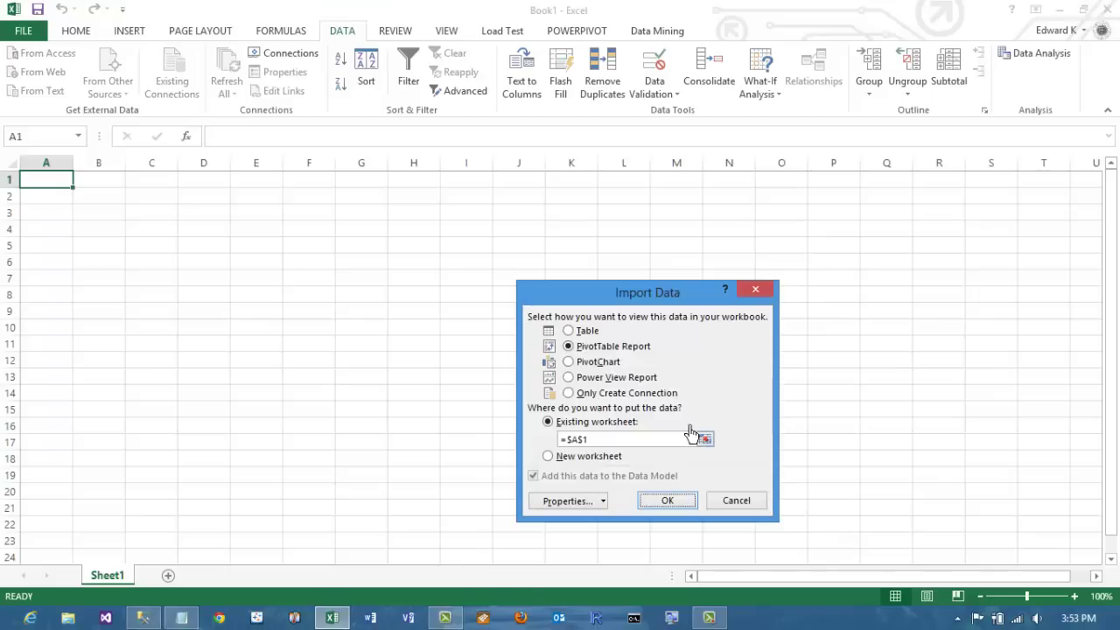
left_click(634, 382)
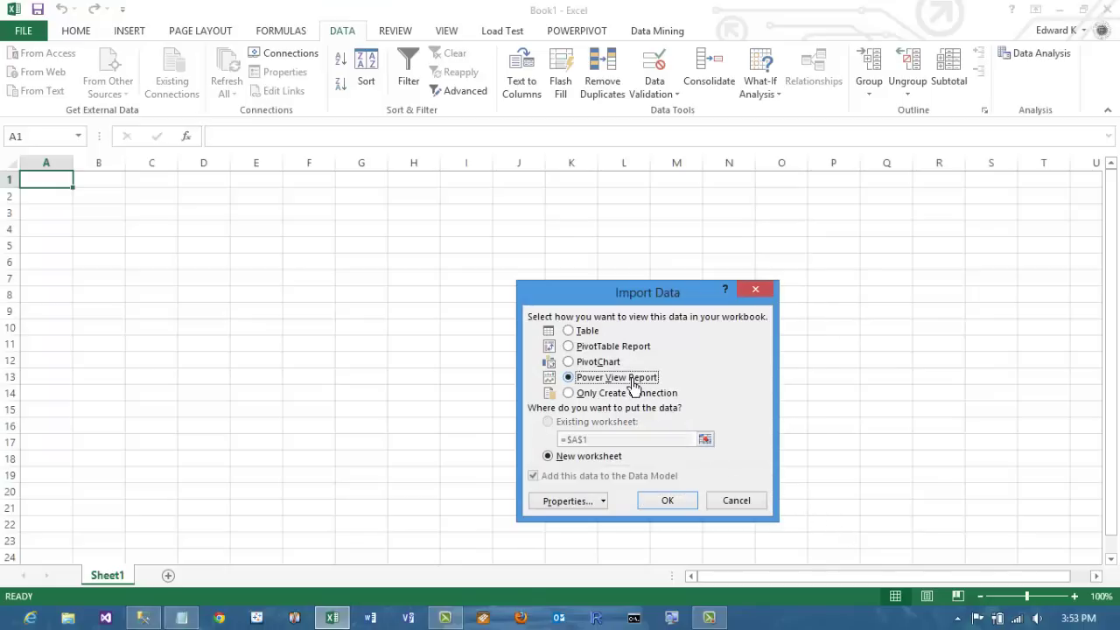
left_click(667, 503)
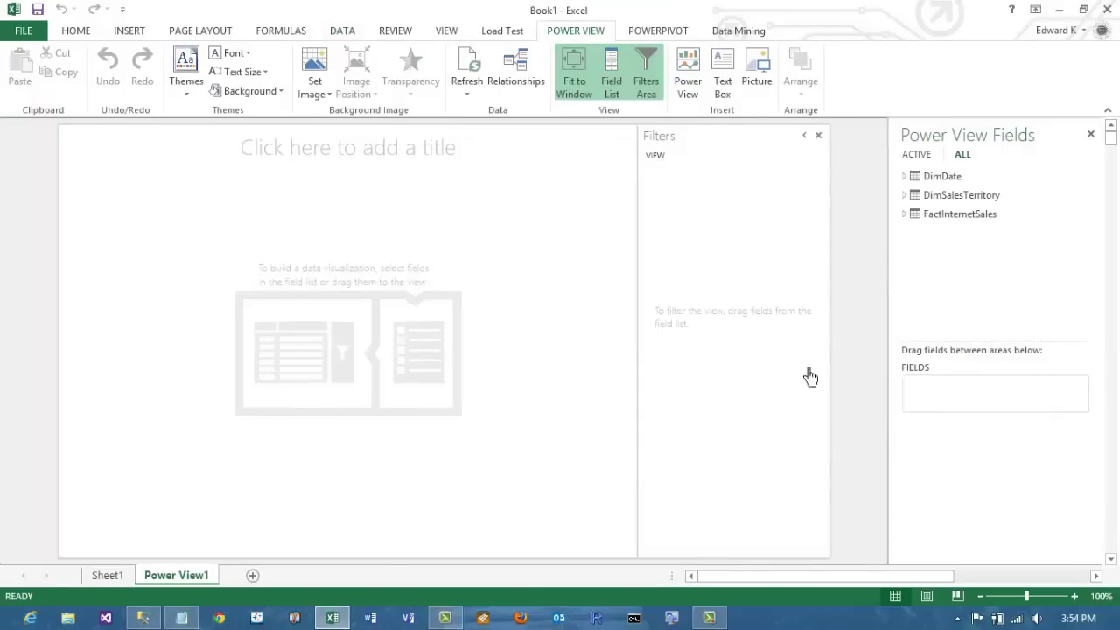
- Expand the DimDate fields in the Power View field list and open the workbook's data model in PowerPivot
left_click(904, 178)
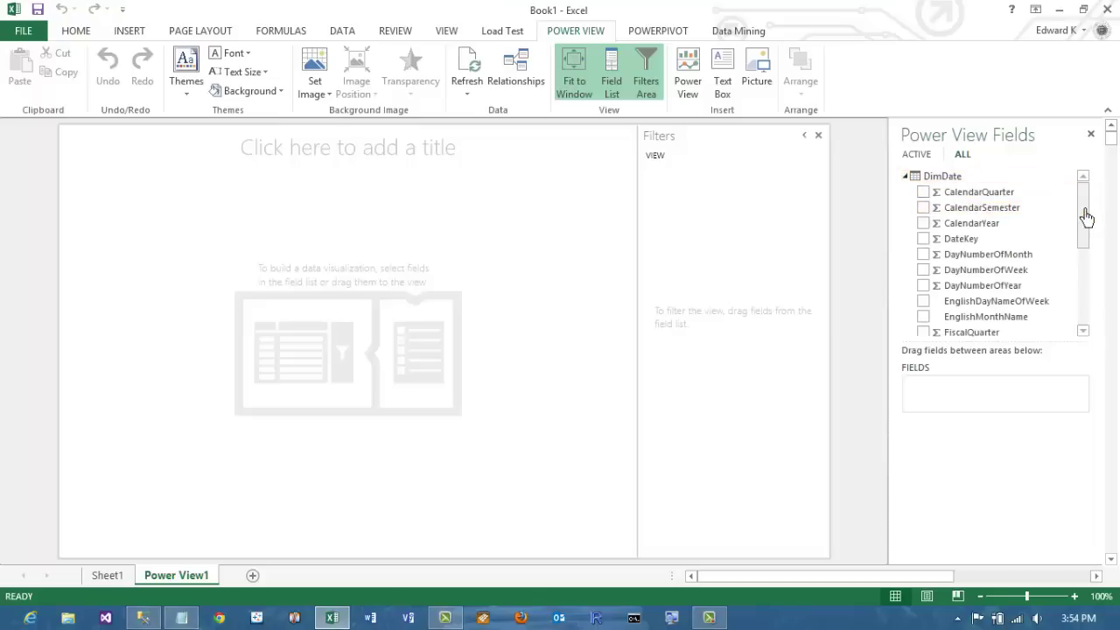
mouse_move(1085, 217)
left_mouse_down()
mouse_move(1081, 288)
mouse_move(1085, 205)
left_mouse_up()
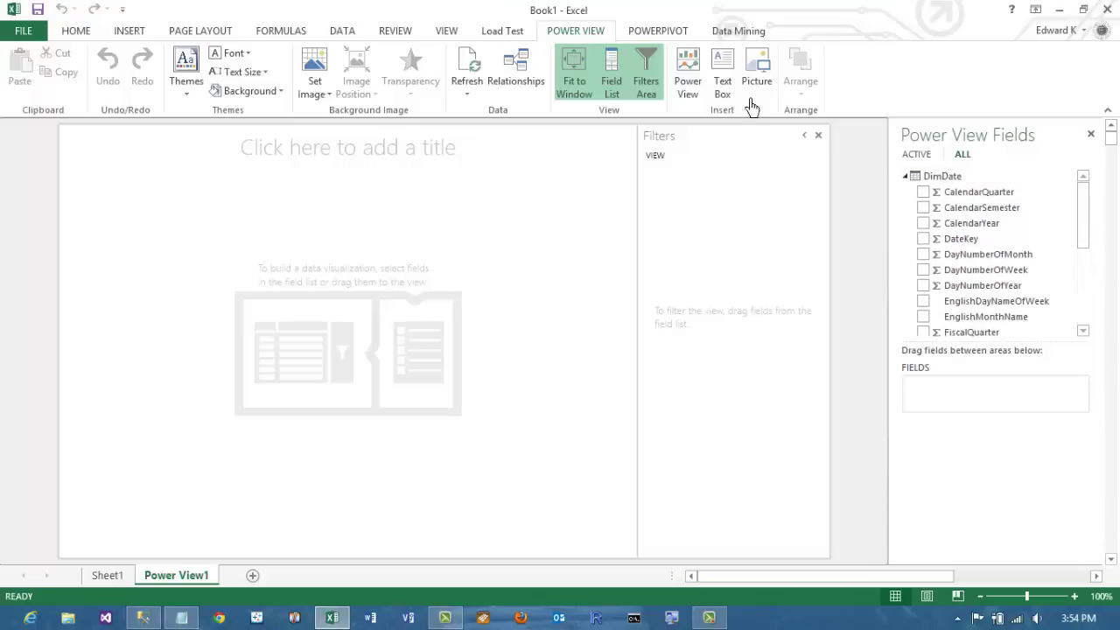
left_click(661, 32)
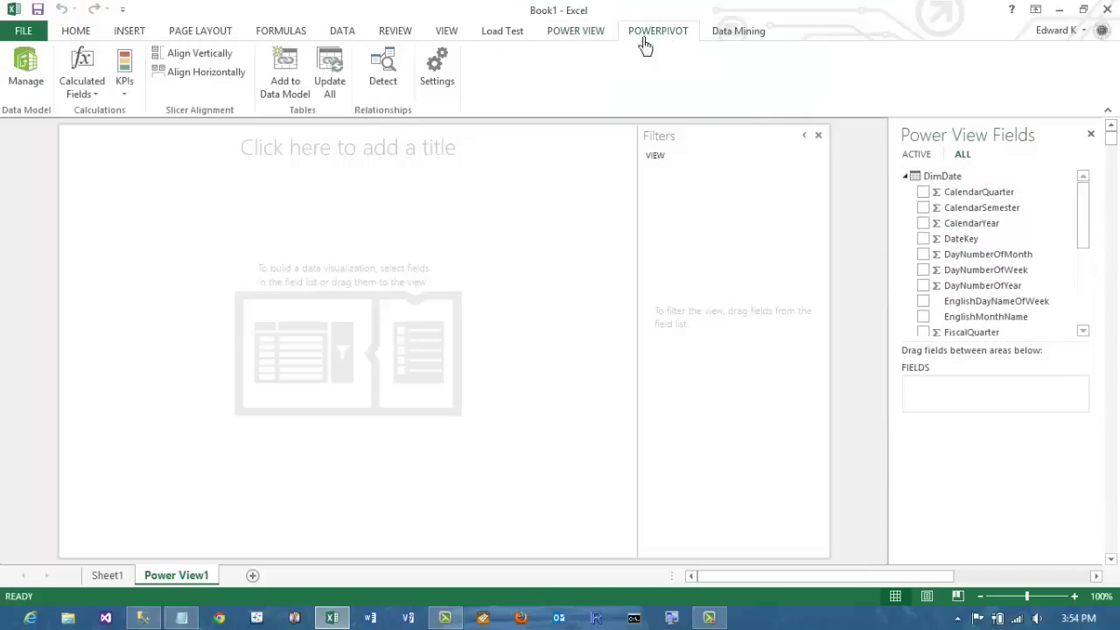
left_click(28, 77)
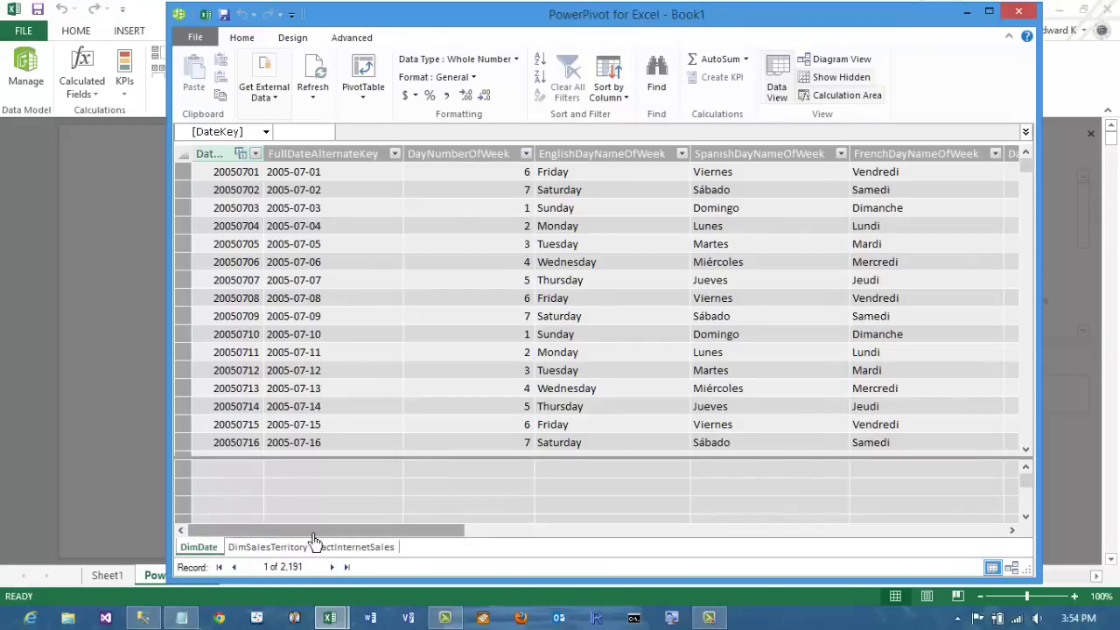
- Add a calculated column to the DimDate table with the formula =DimDate[CalendarYear]*100 + DimDate[MonthNumberOfYear]
scroll(403, 546, "right", 3)
left_click_drag(403, 546, 907, 557)
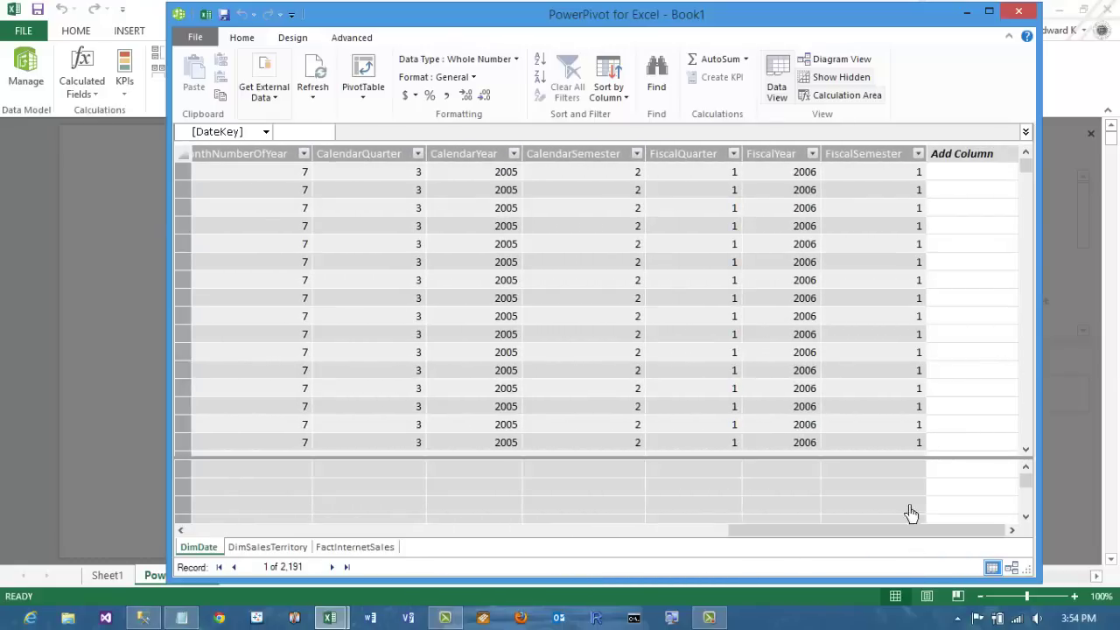
left_click(967, 168)
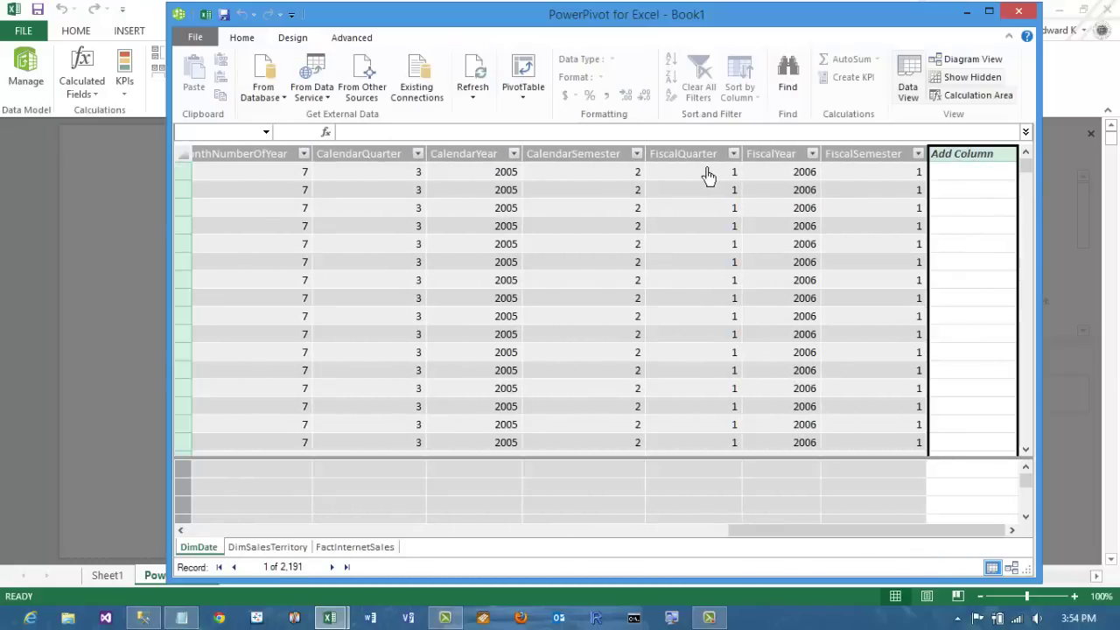
left_click(387, 134)
type("=dim")
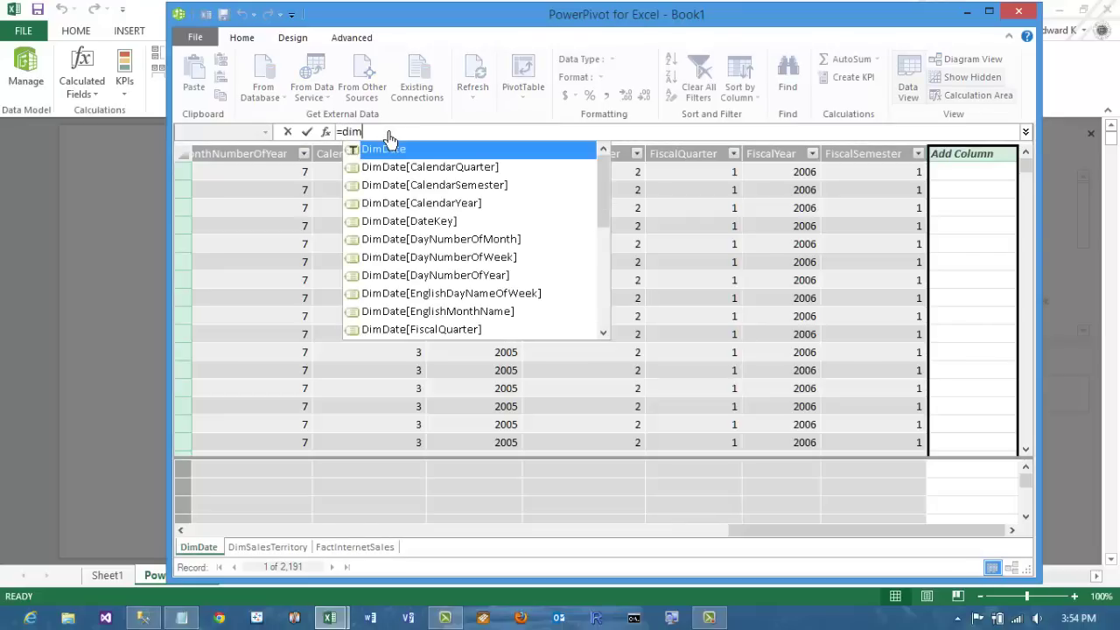
key("Tab")
type("[")
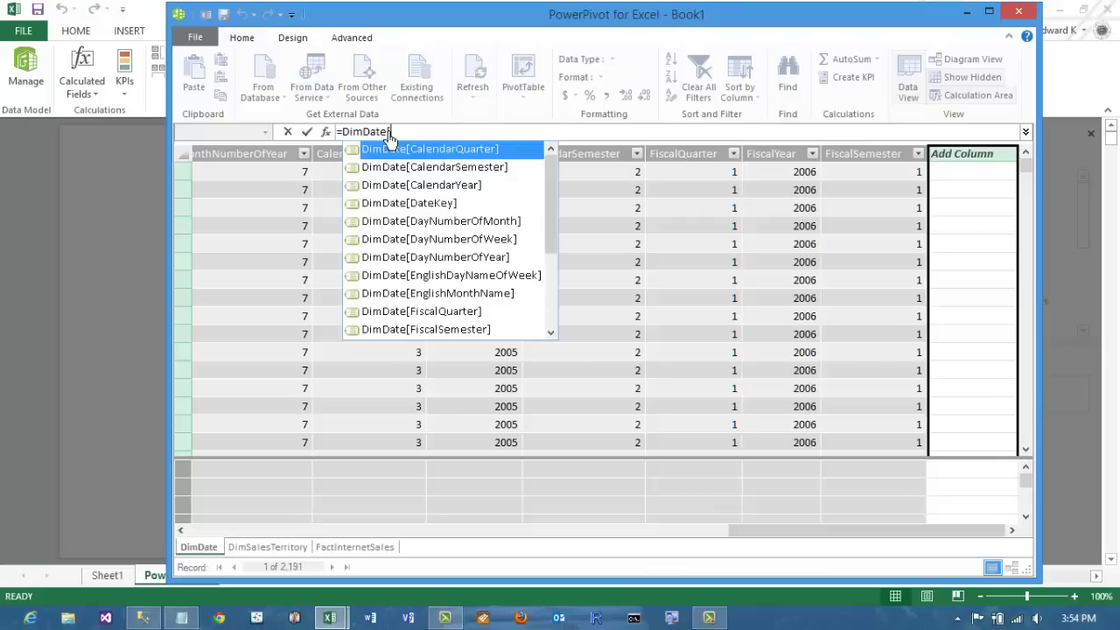
key("Down")
key("Down")
key("Tab")
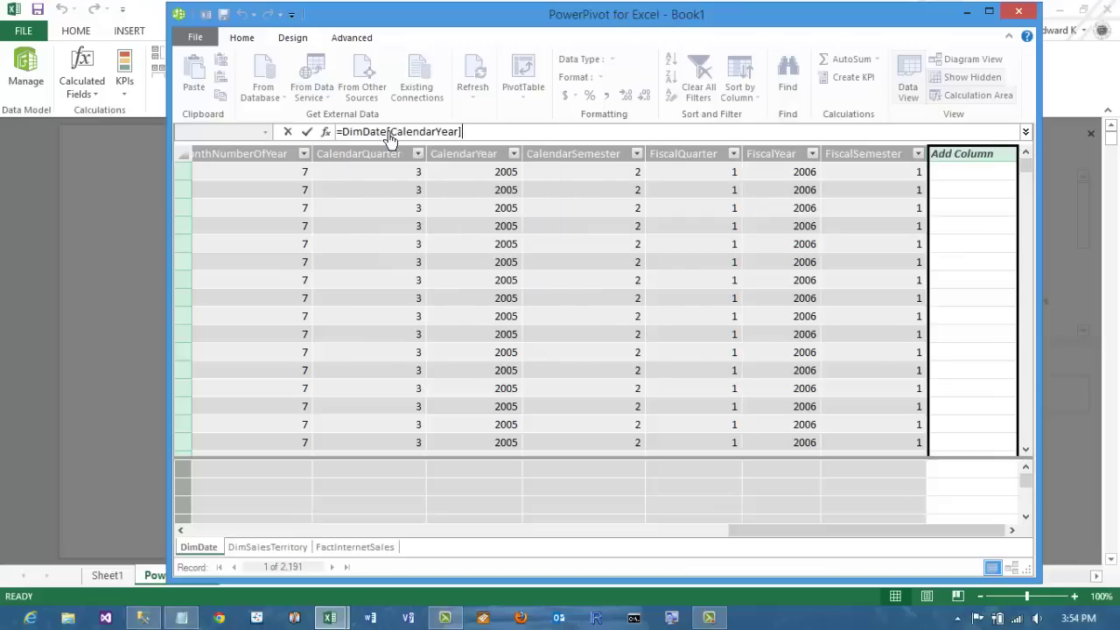
type("*100 + dimd")
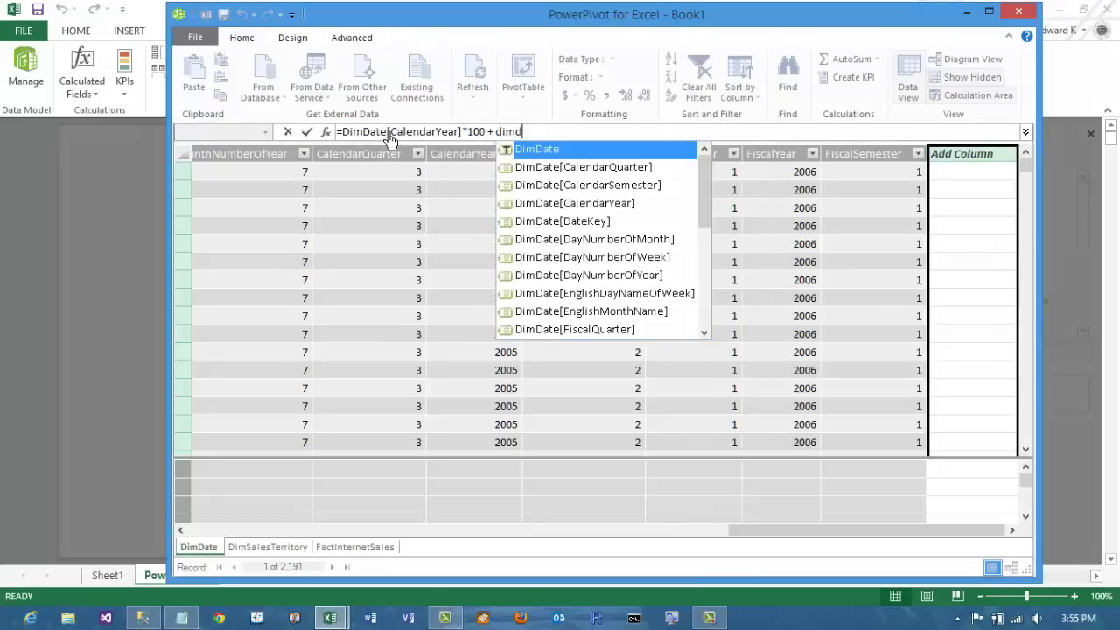
key("Tab")
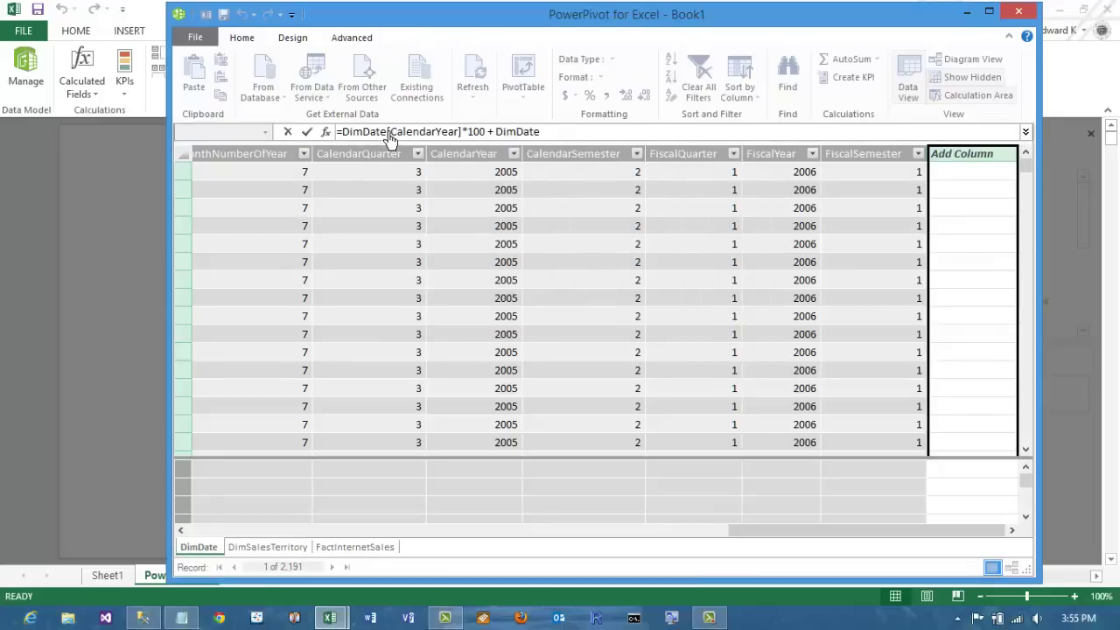
type("[mo")
key("Tab")
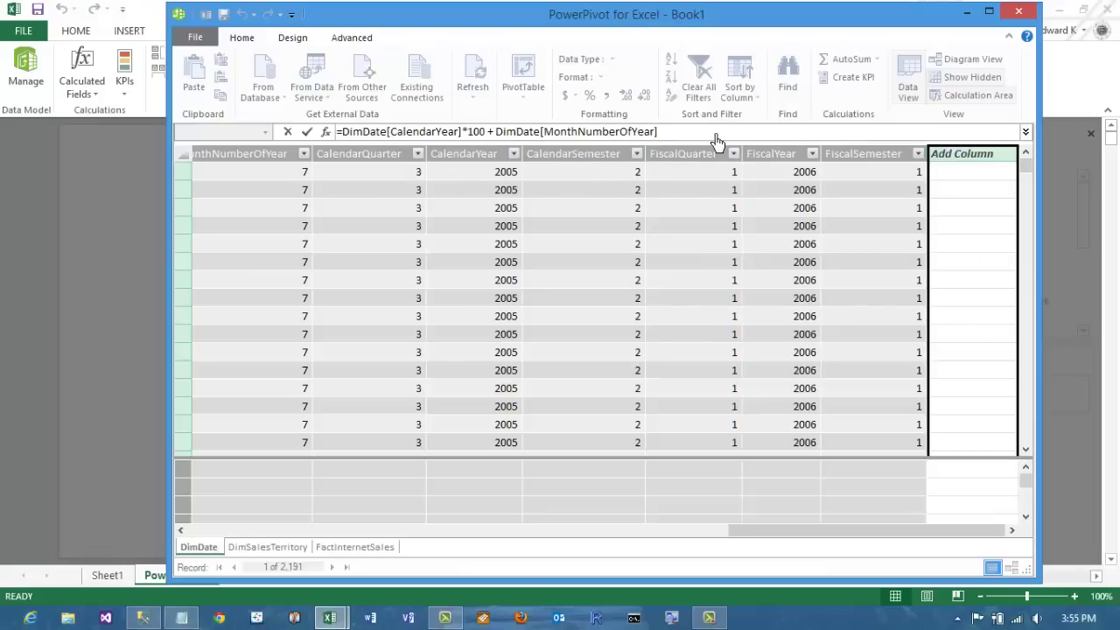
key("Return")
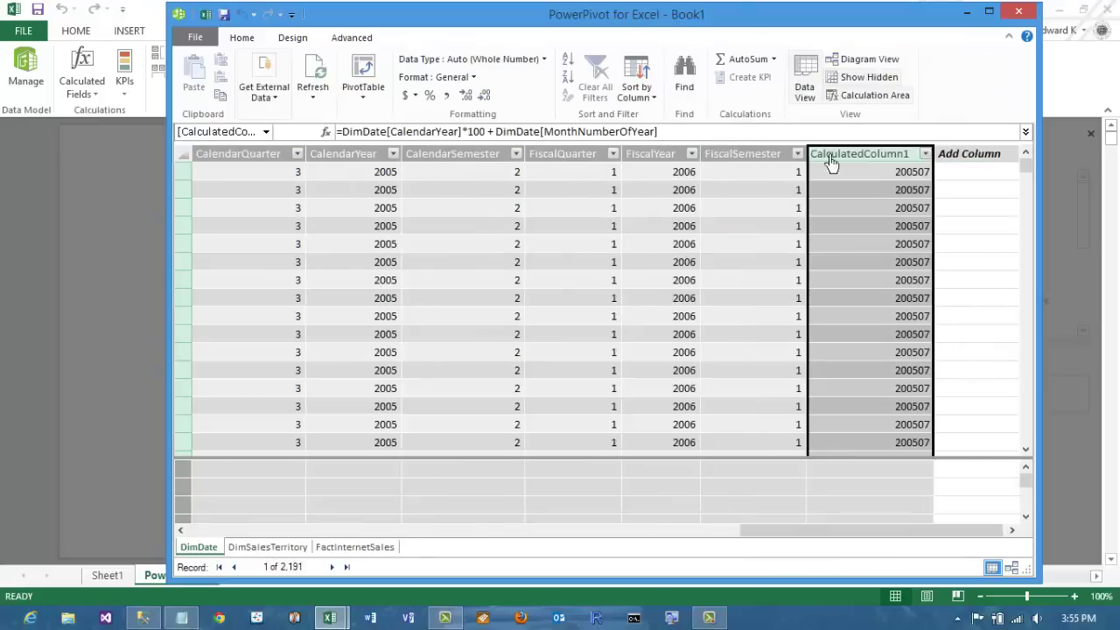
- Rename the new calculated column as YearMonth and return to the Power View report, applying the data model changes
right_click(890, 162)
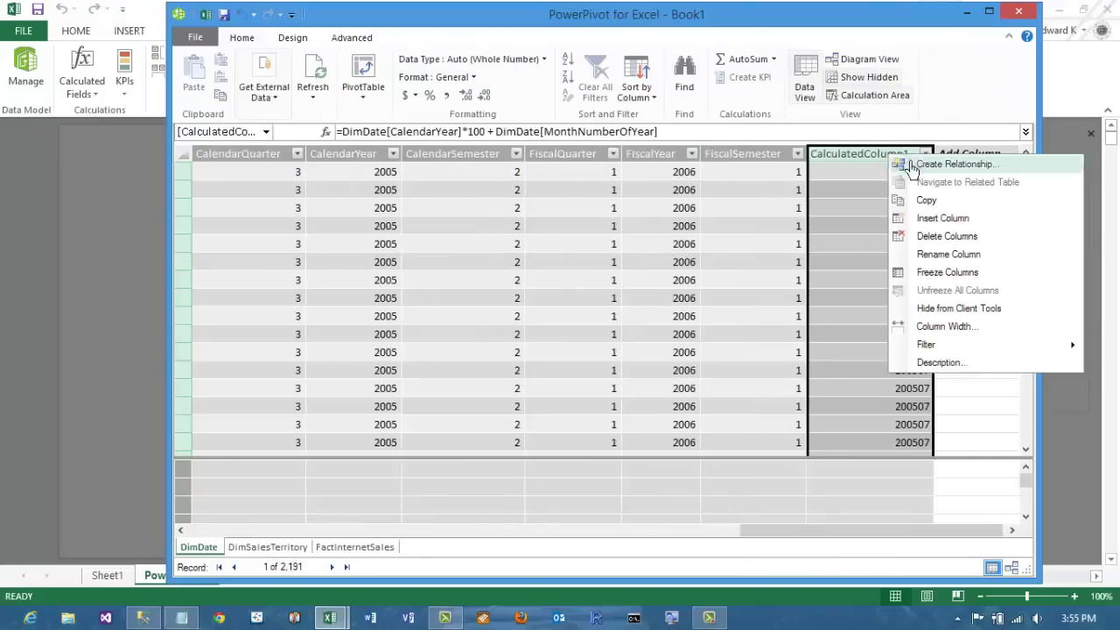
left_click(962, 254)
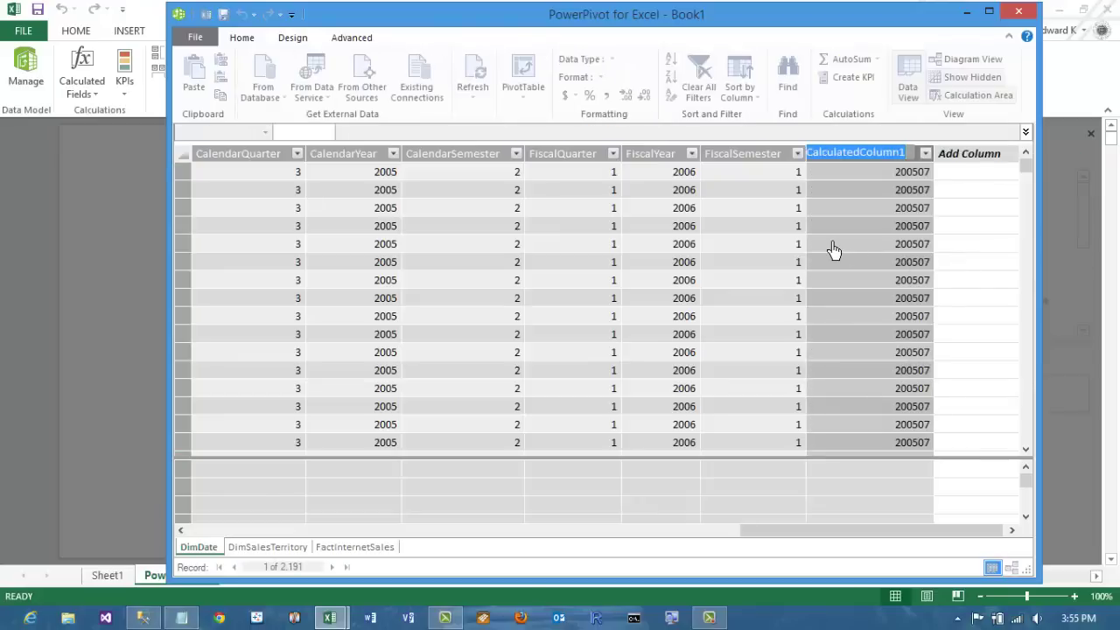
type("YearMonth")
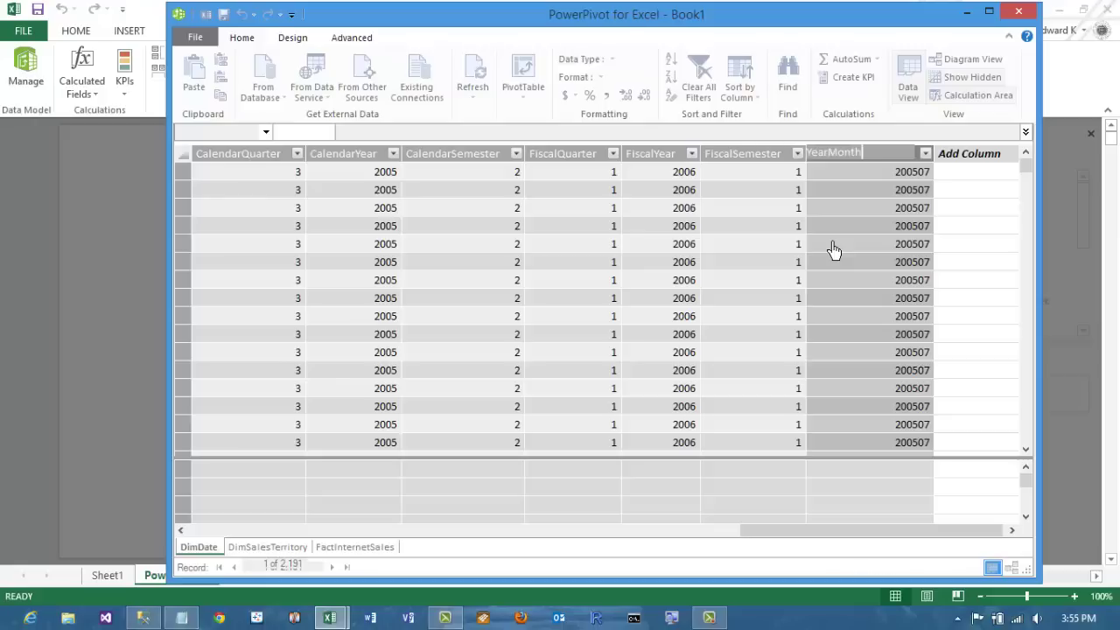
key("Return")
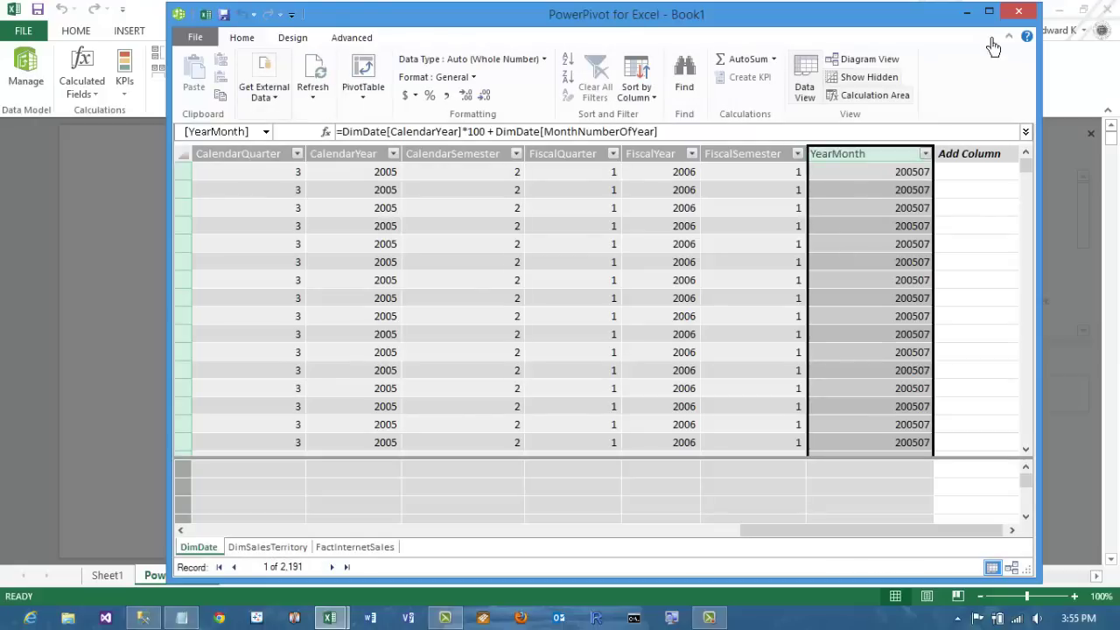
left_click(1019, 14)
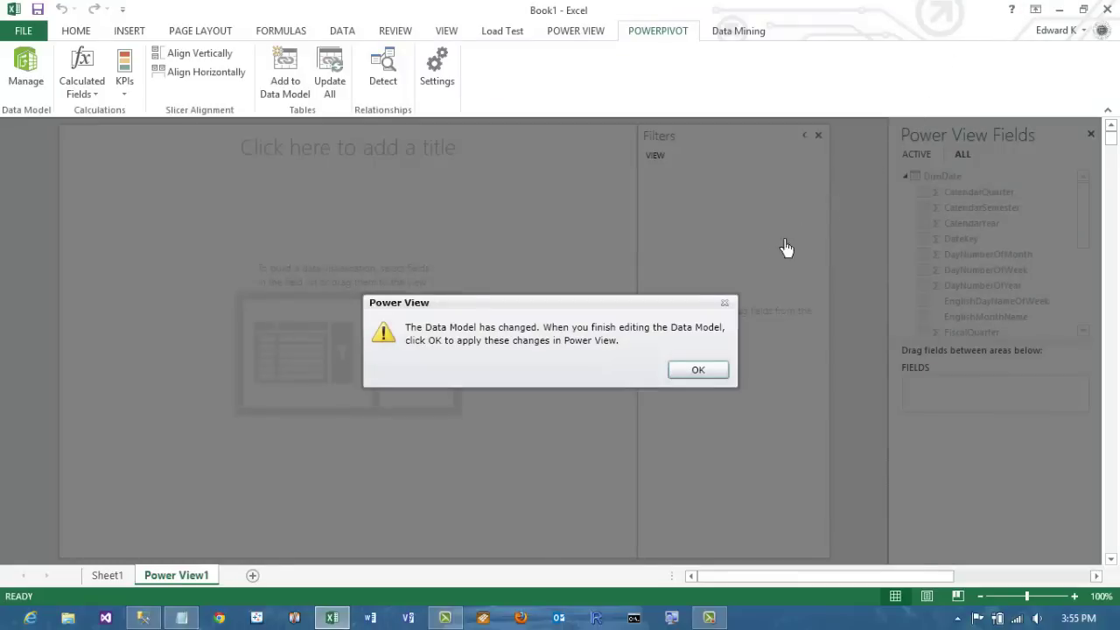
left_click(699, 372)
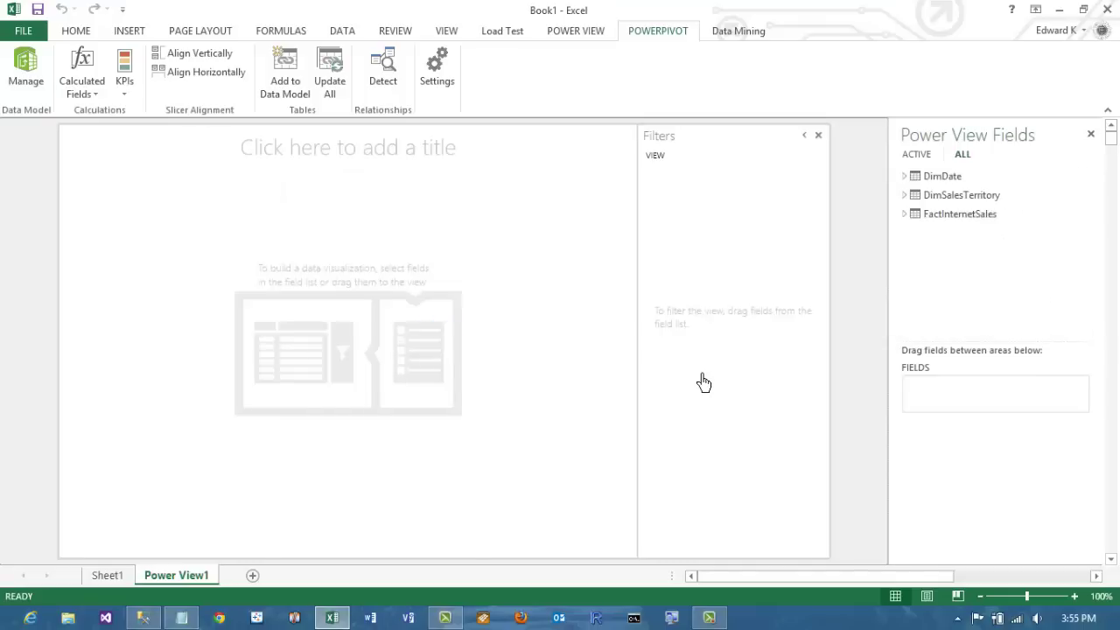
- Add the SalesAmount field from FactInternetSales to the Power View report as a table
left_click(906, 178)
left_click_drag(1085, 210, 1085, 282)
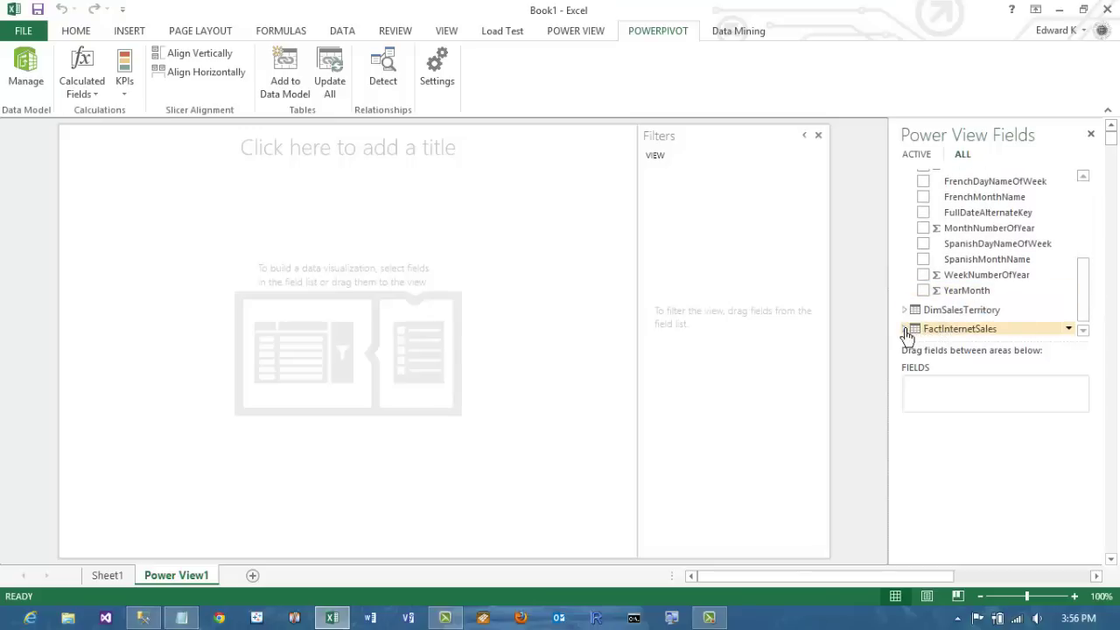
left_click(905, 331)
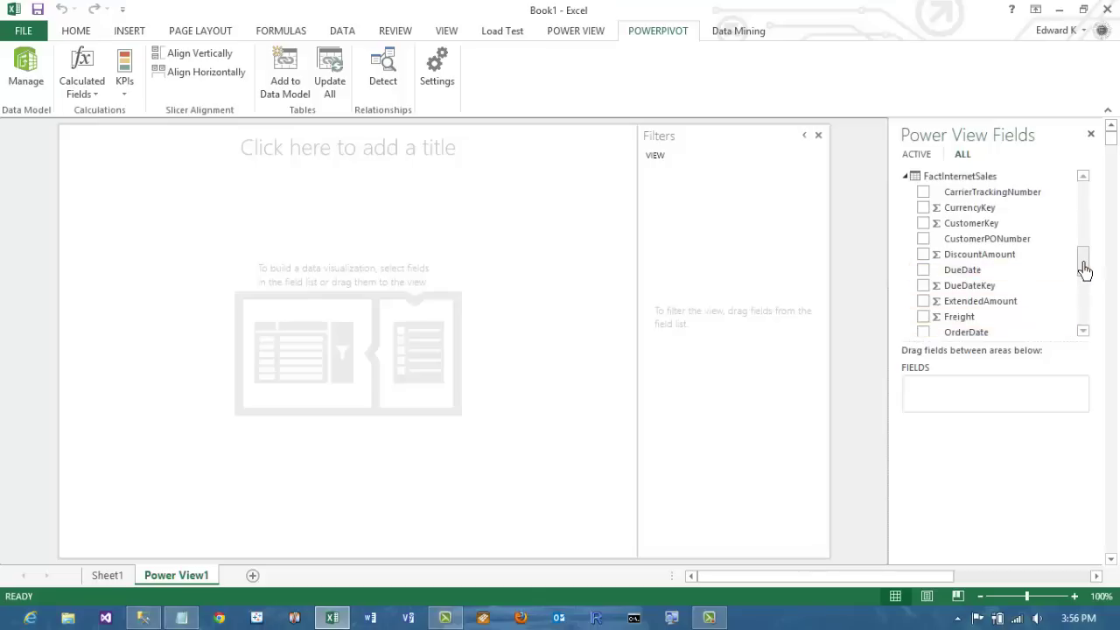
left_click_drag(1084, 271, 1080, 298)
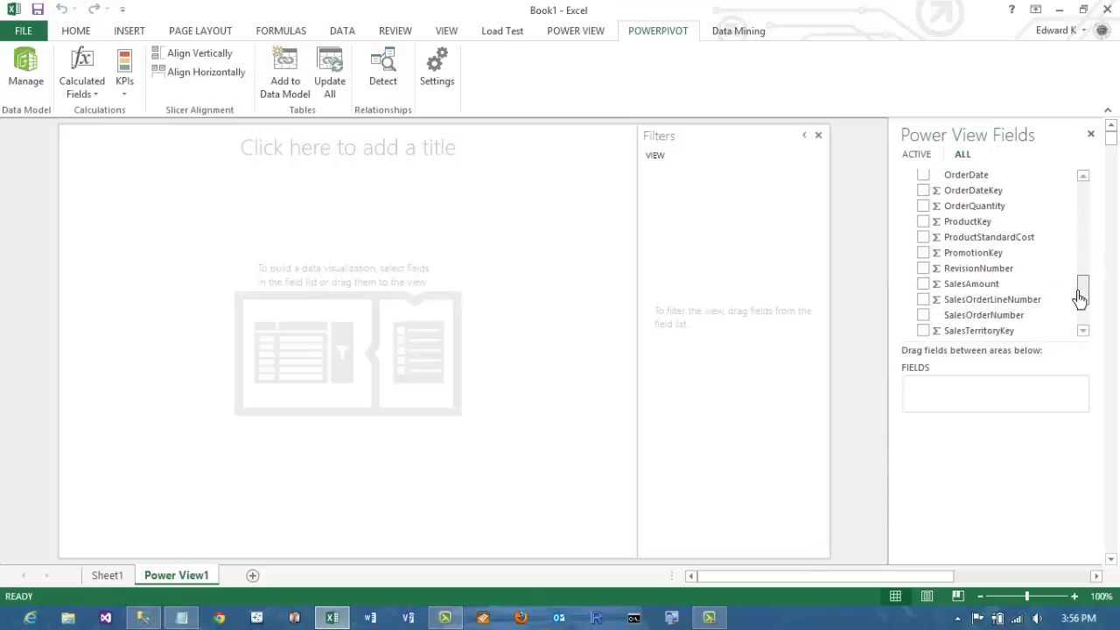
left_click(924, 286)
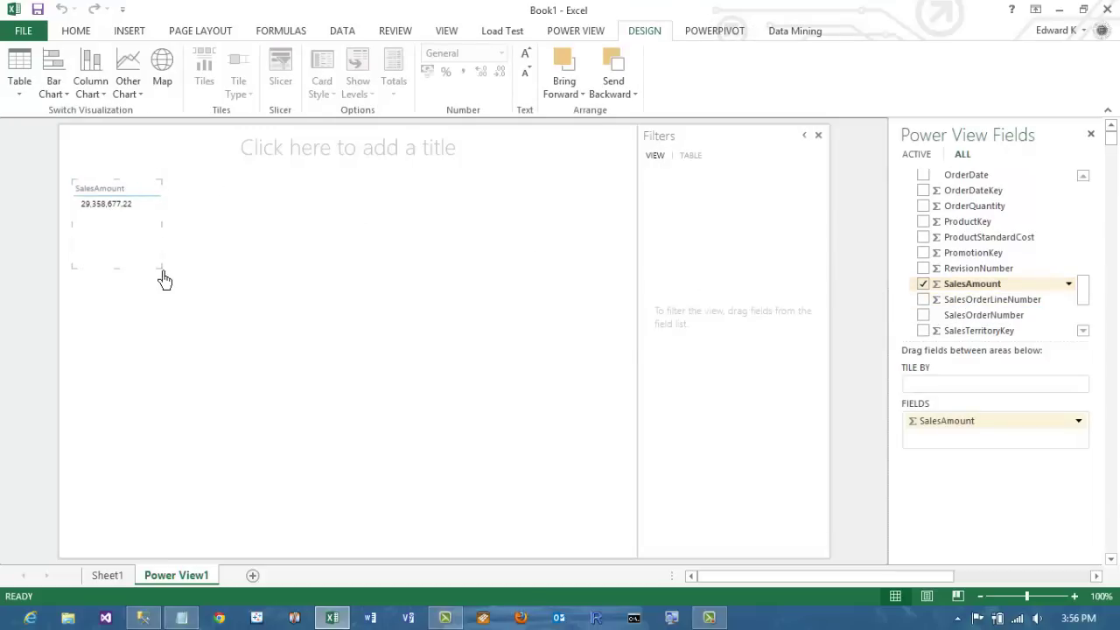
- Enlarge the SalesAmount table to fill the report canvas and convert it to a scatter chart
left_click_drag(161, 273, 632, 552)
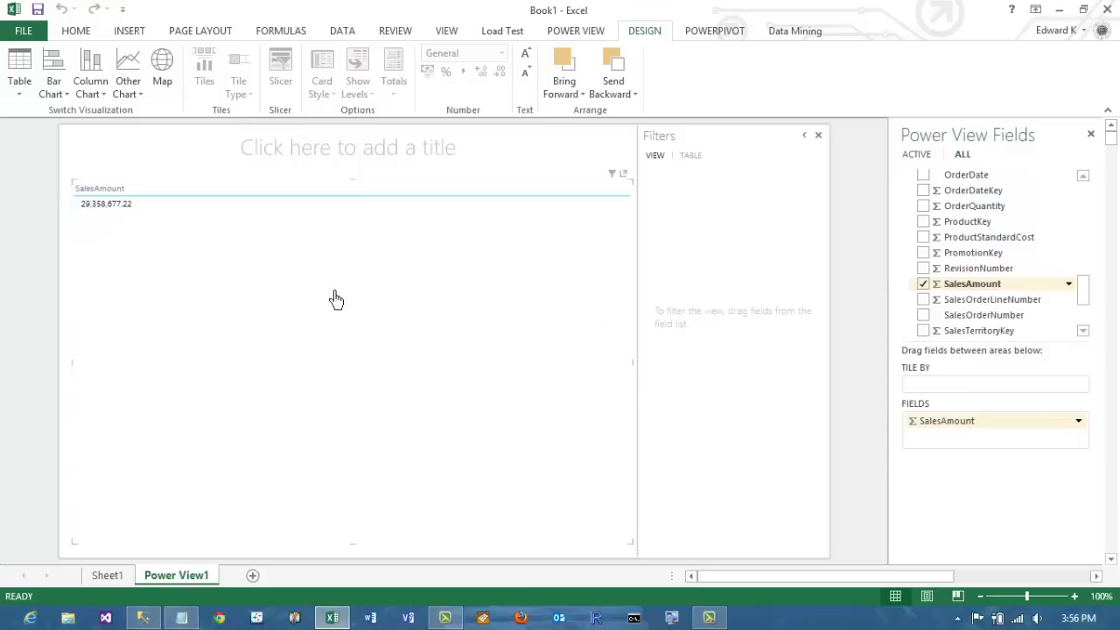
left_click(141, 101)
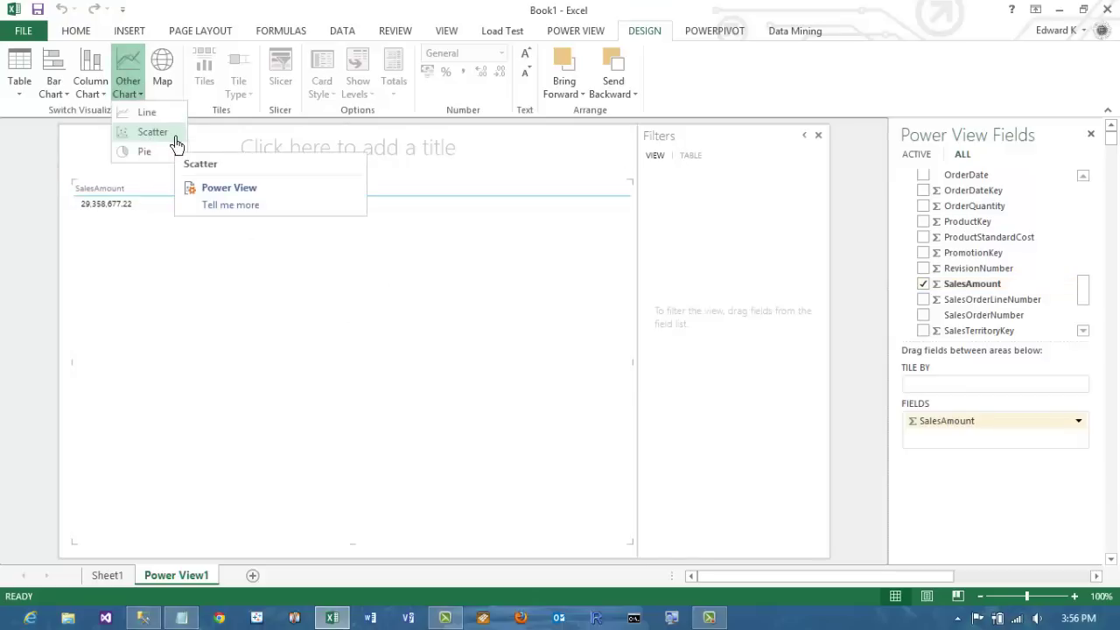
left_click(175, 134)
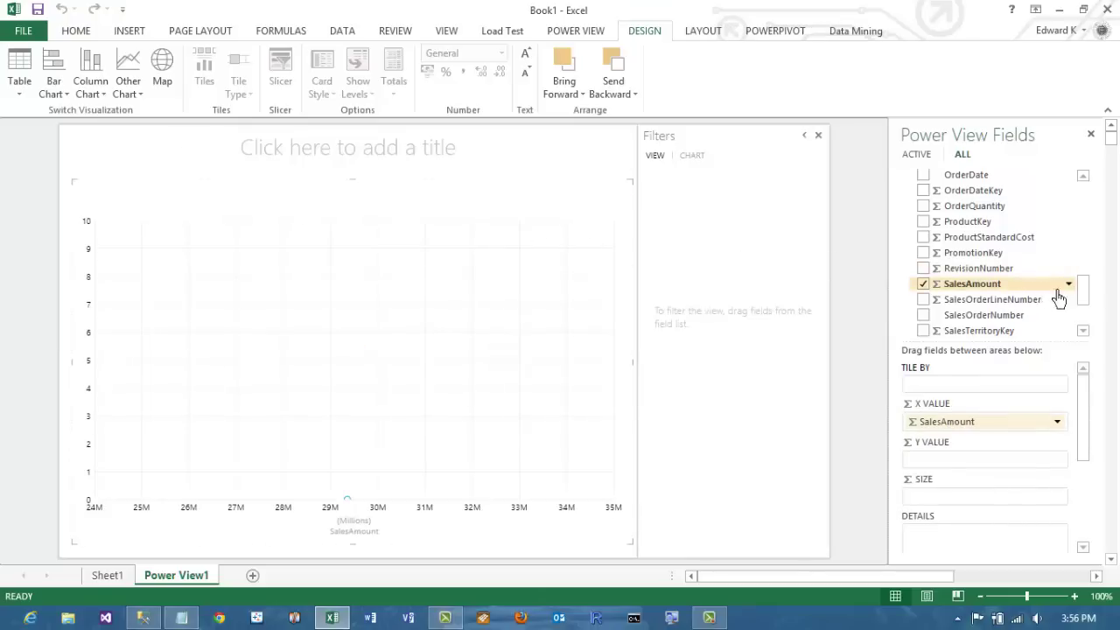
- Set CustomerKey from FactInternetSales as the scatter chart's Y value, aggregated as Count (Distinct)
left_click_drag(1083, 299, 1085, 268)
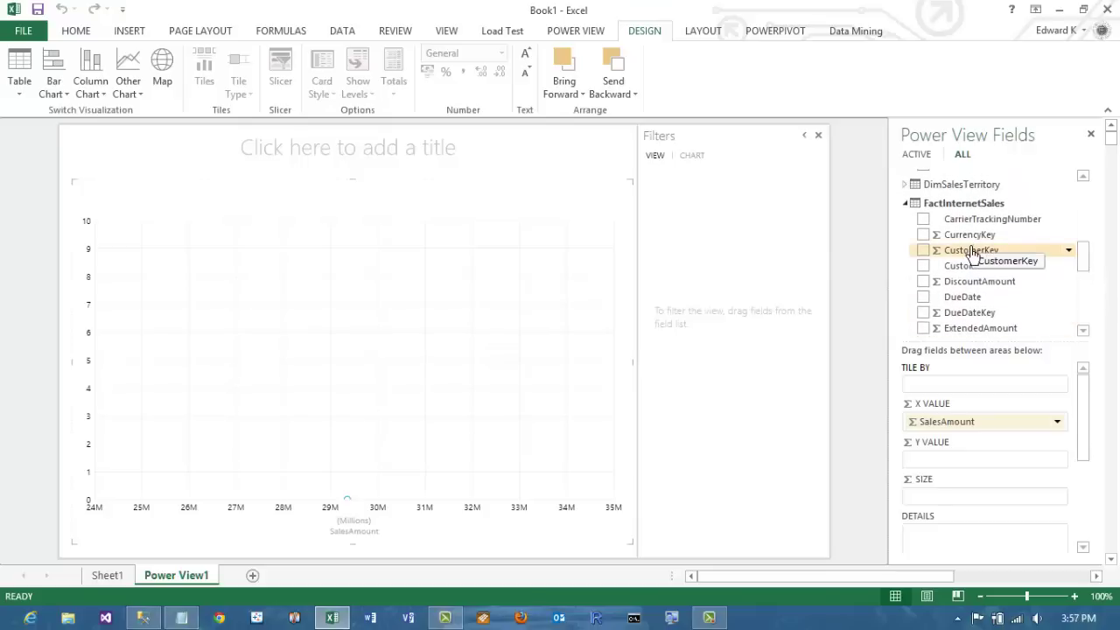
left_click_drag(973, 255, 963, 464)
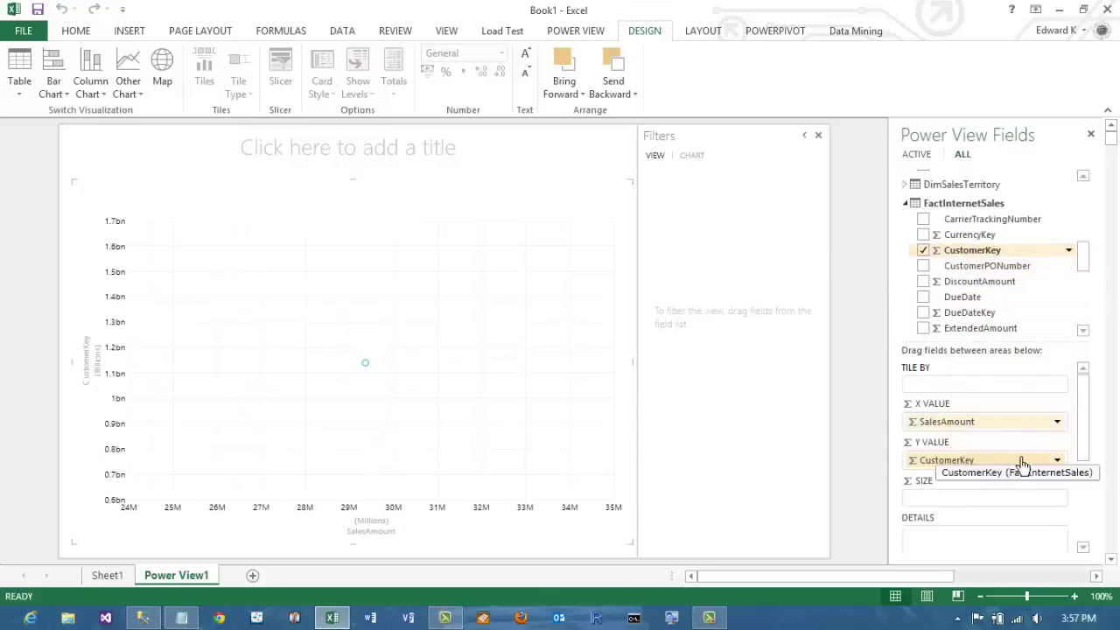
left_click(1056, 461)
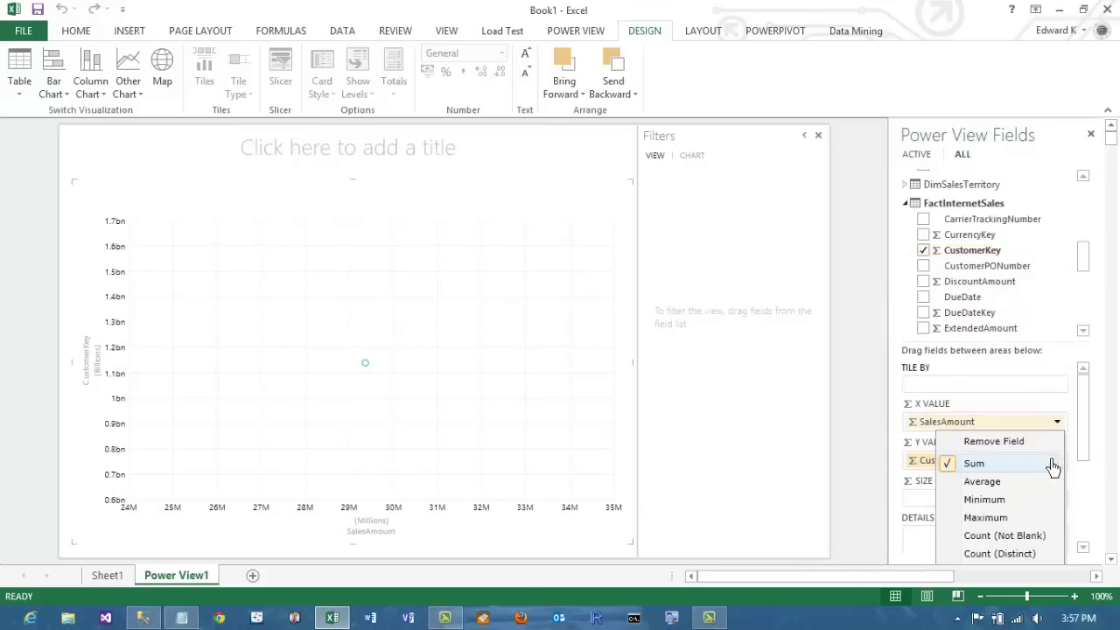
left_click(1019, 535)
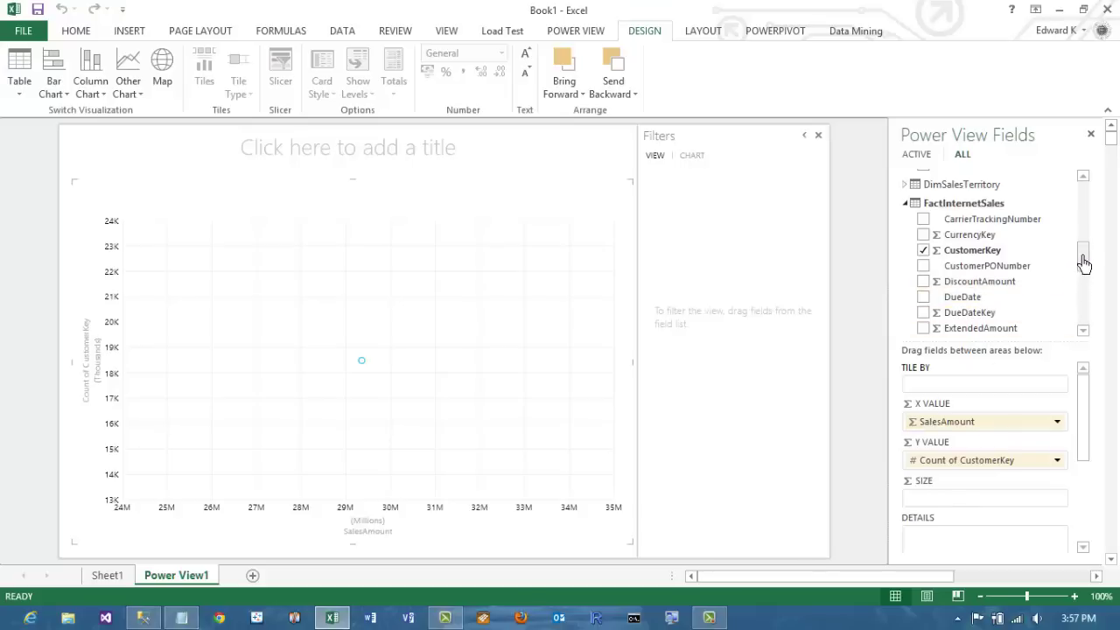
- Assign SalesTerritoryRegion from DimSalesTerritory to the scatter chart's details and OrderQuantity from FactInternetSales to its bubble size
left_click_drag(1083, 263, 1082, 242)
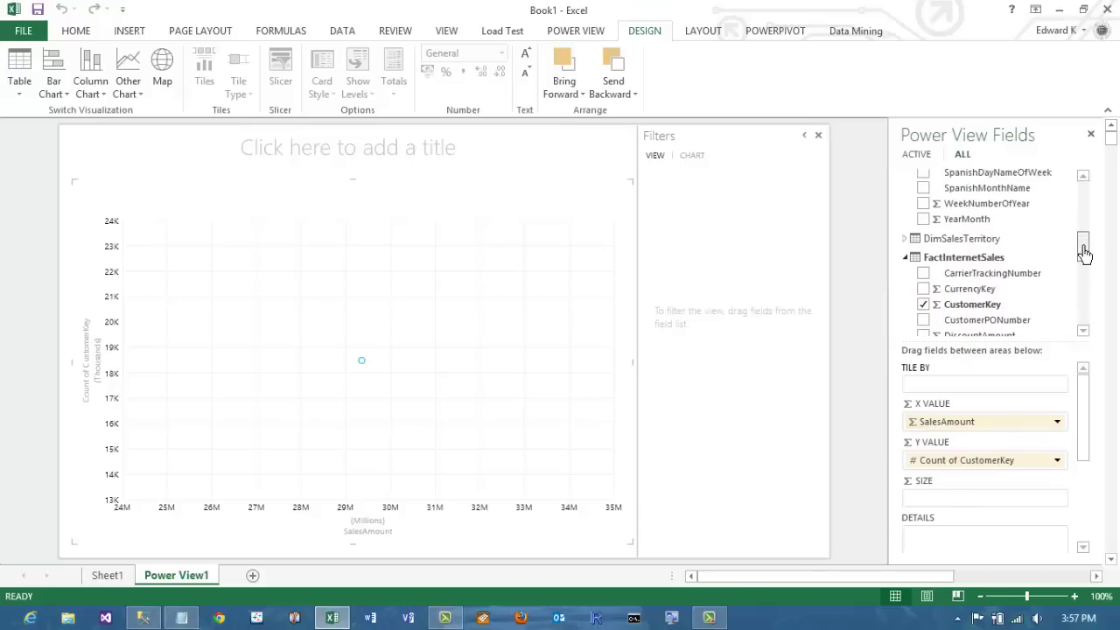
left_click(904, 240)
left_click_drag(1082, 240, 1083, 254)
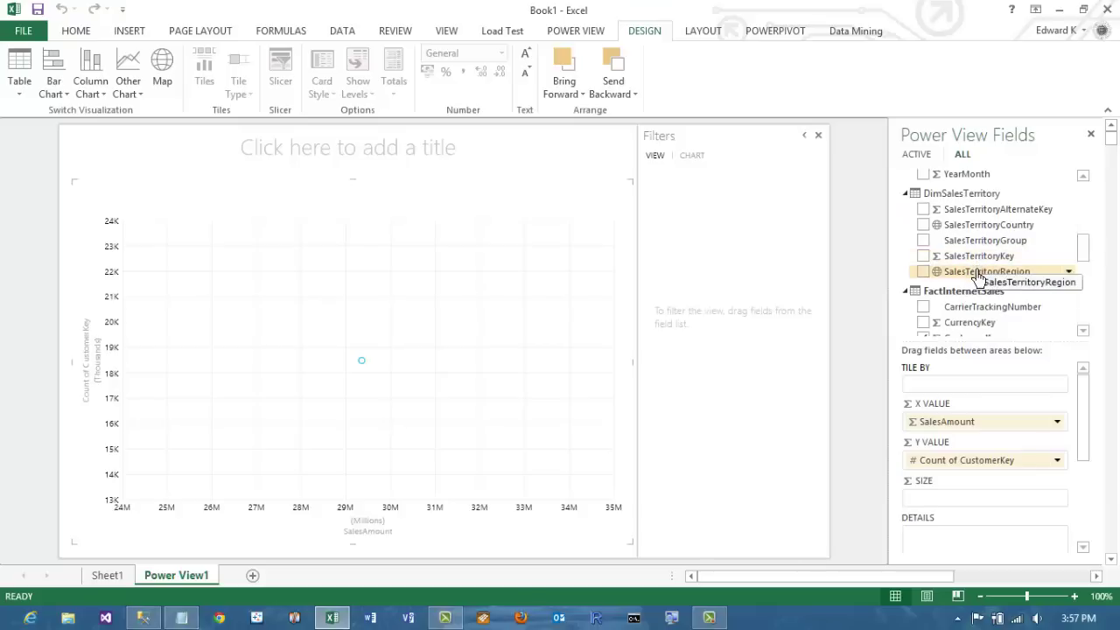
left_click_drag(978, 277, 962, 539)
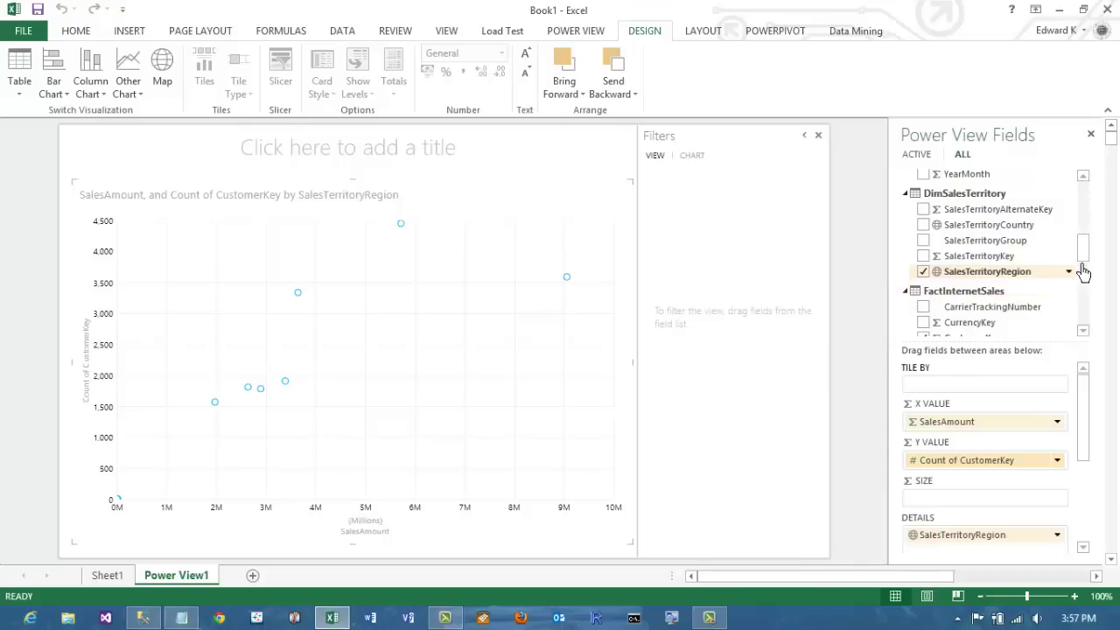
left_click_drag(1085, 255, 1069, 291)
left_click_drag(978, 262, 960, 497)
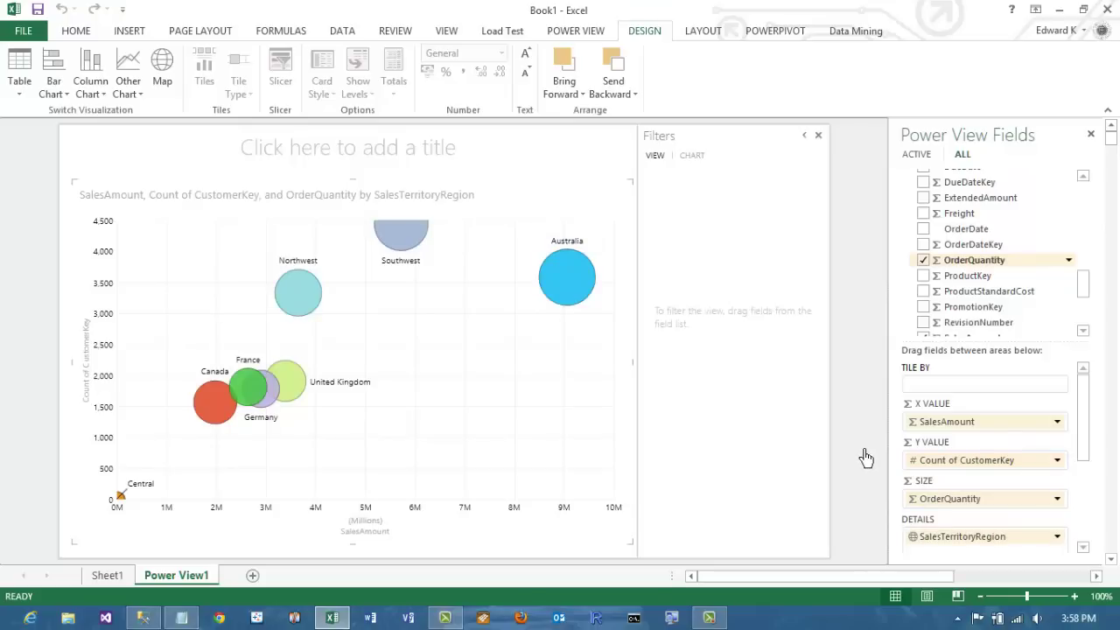
- Give the chart more room by collapsing the ribbon, hiding the Filters Area and turning off Fit to Window
left_click(1107, 111)
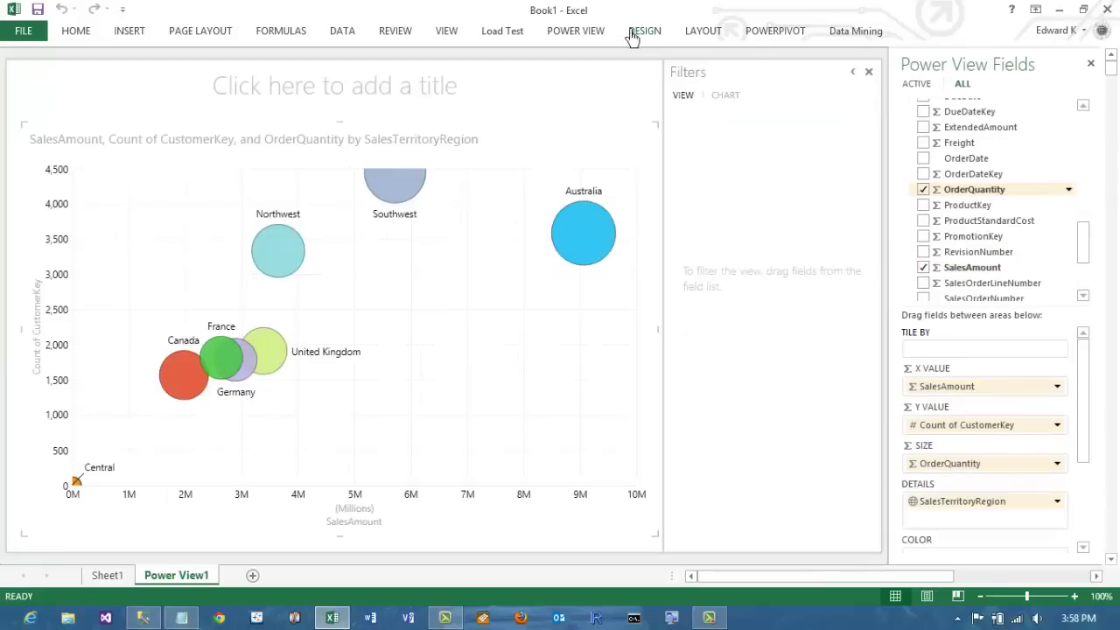
left_click(591, 33)
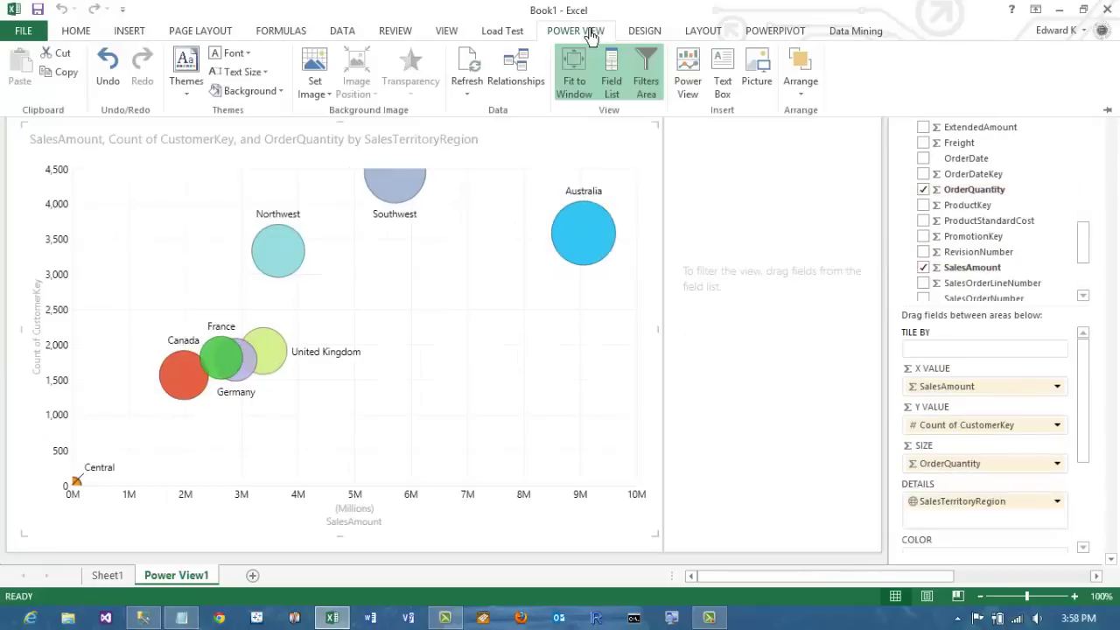
left_click(645, 72)
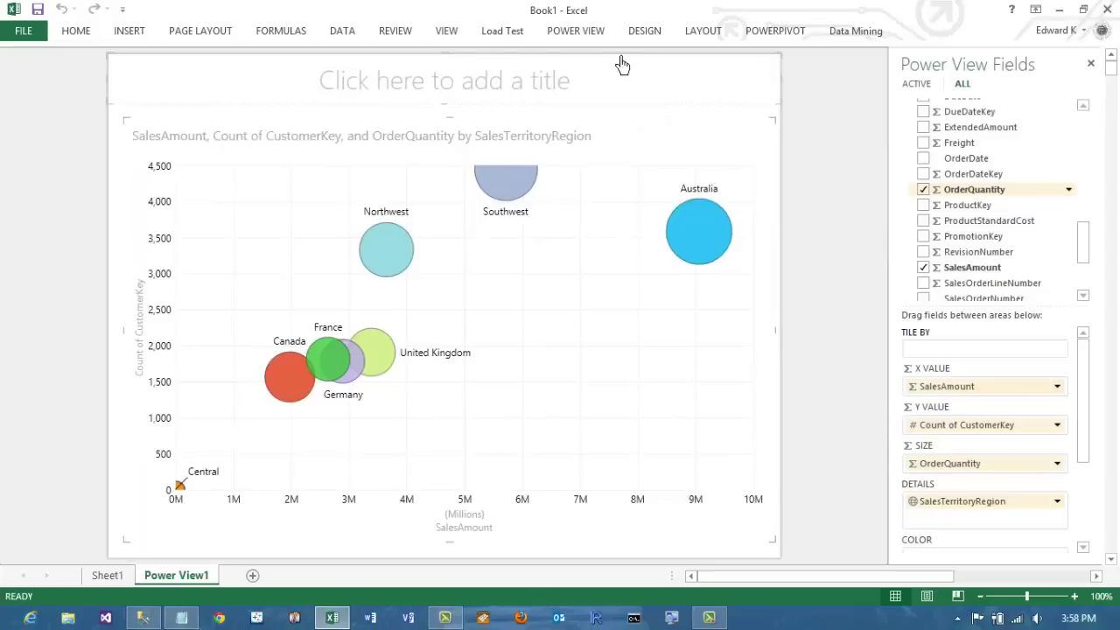
left_click(592, 35)
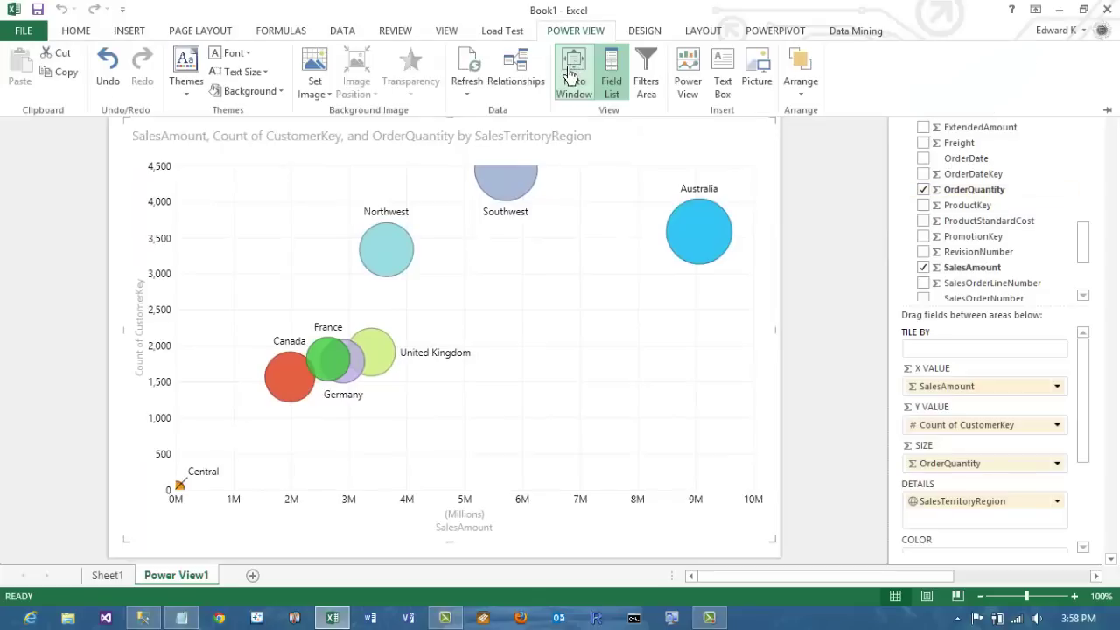
left_click(569, 75)
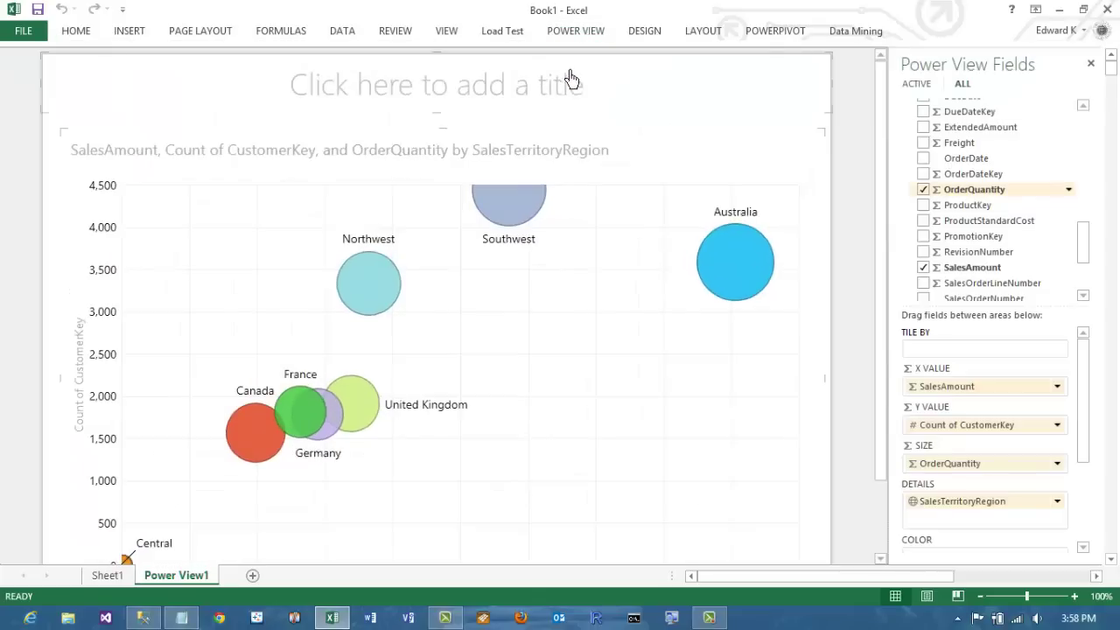
- Remove the empty title placeholder from the report and extend the chart upward into the freed space
right_click(481, 96)
left_click(506, 99)
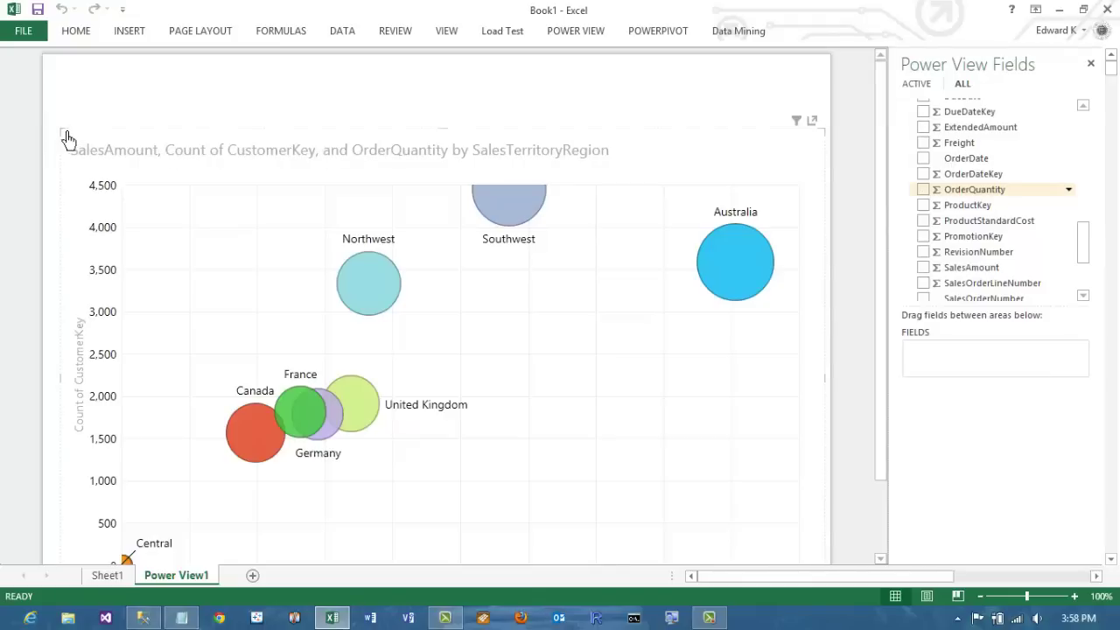
left_click_drag(67, 140, 68, 88)
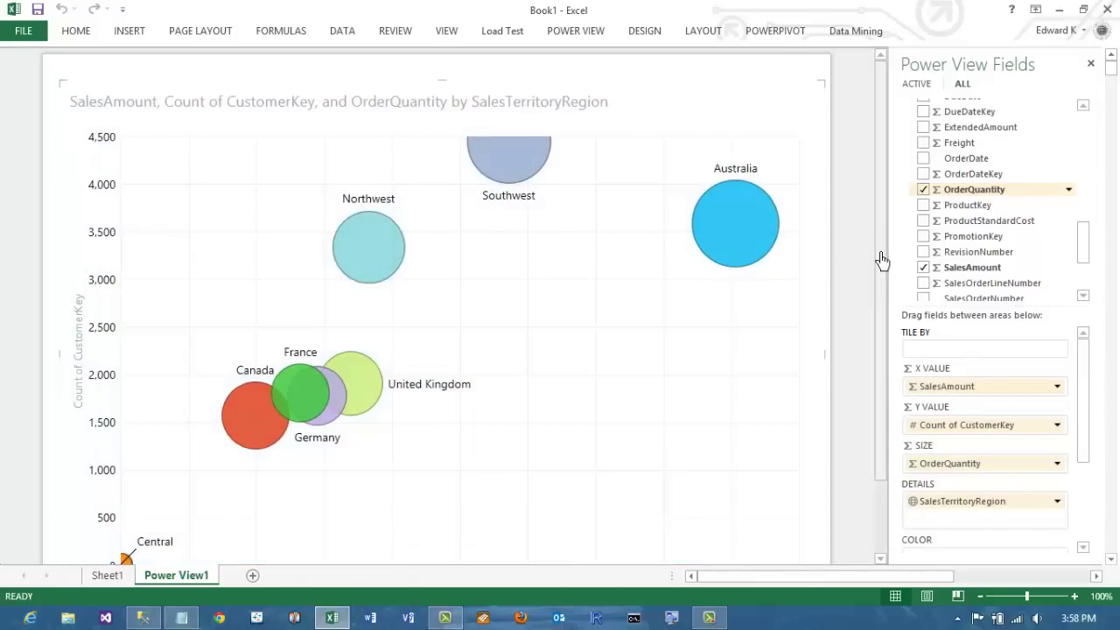
- Assign YearMonth from the date table to the chart's play axis and play the animation
left_click_drag(1085, 253, 1089, 182)
left_click_drag(1088, 361, 1085, 422)
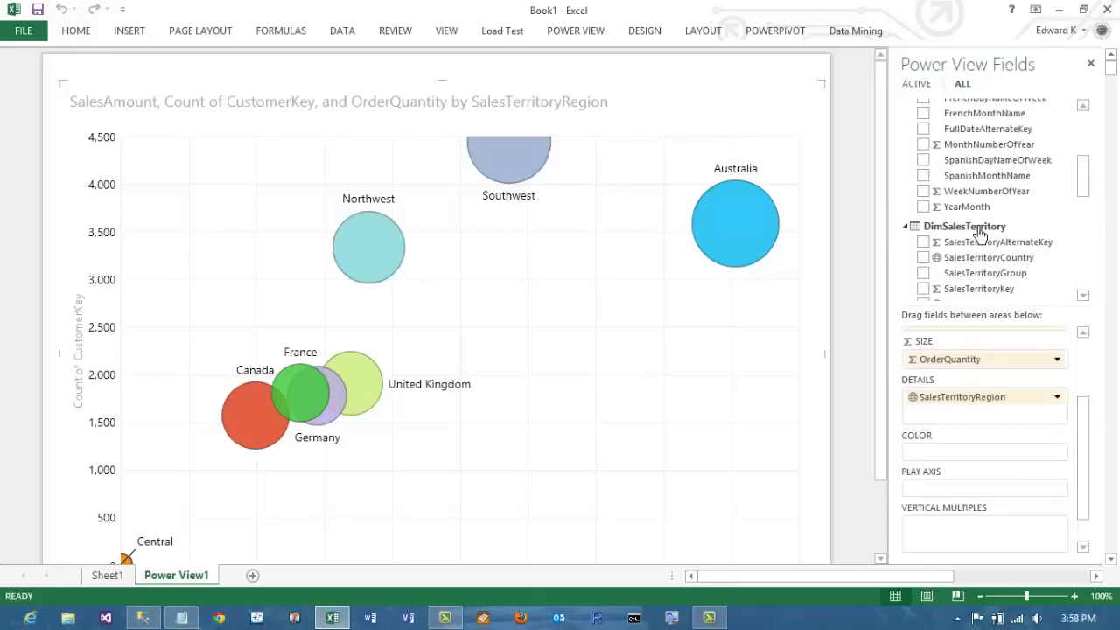
left_click_drag(965, 208, 951, 493)
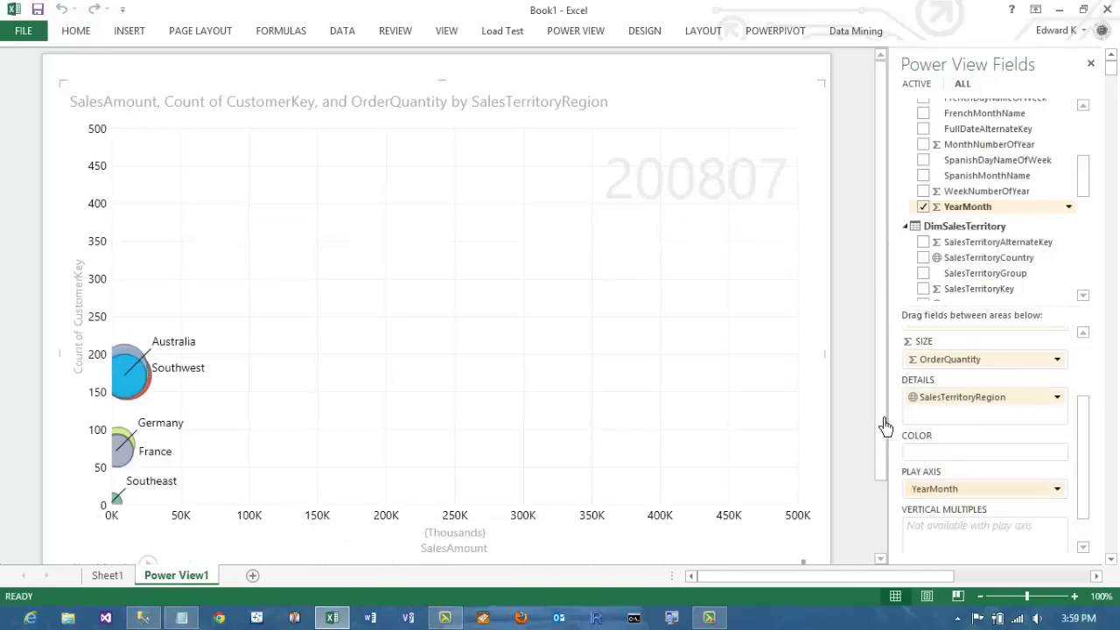
mouse_move(883, 444)
left_mouse_down()
mouse_move(881, 477)
mouse_move(881, 466)
left_mouse_up()
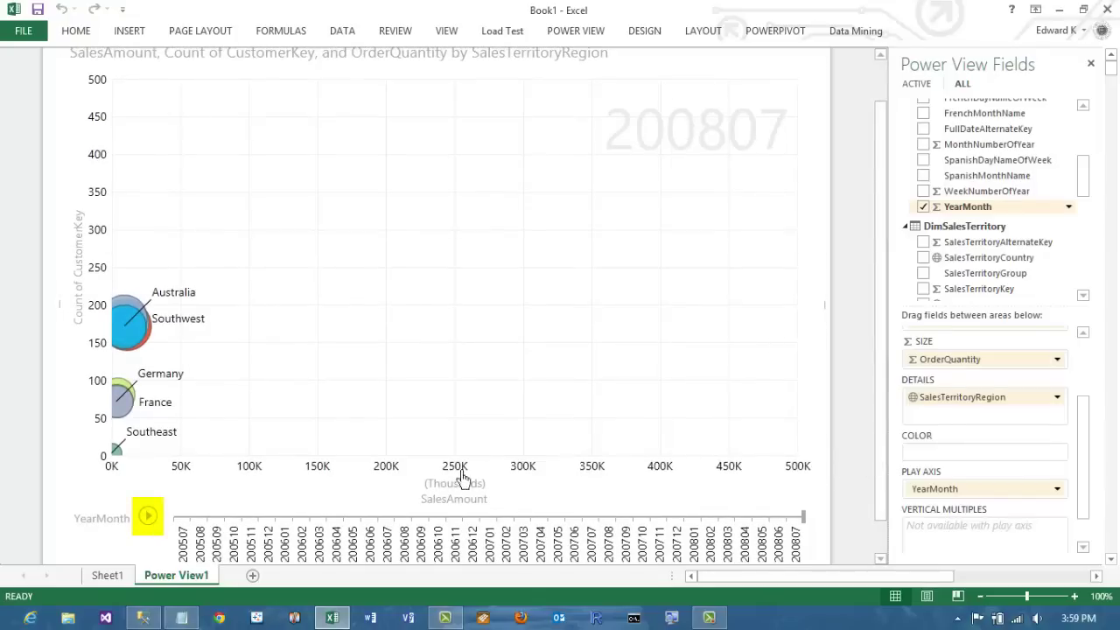
left_click(149, 518)
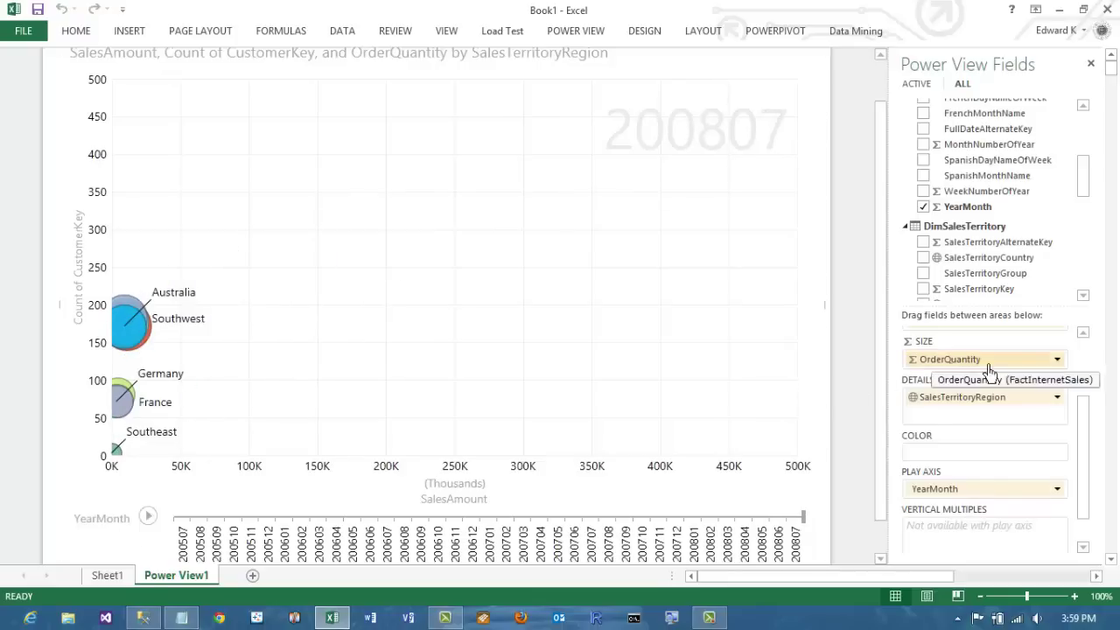
- Move OrderQuantity from the bubble size to the Y value, replacing the CustomerKey count
left_click_drag(1083, 423, 1086, 386)
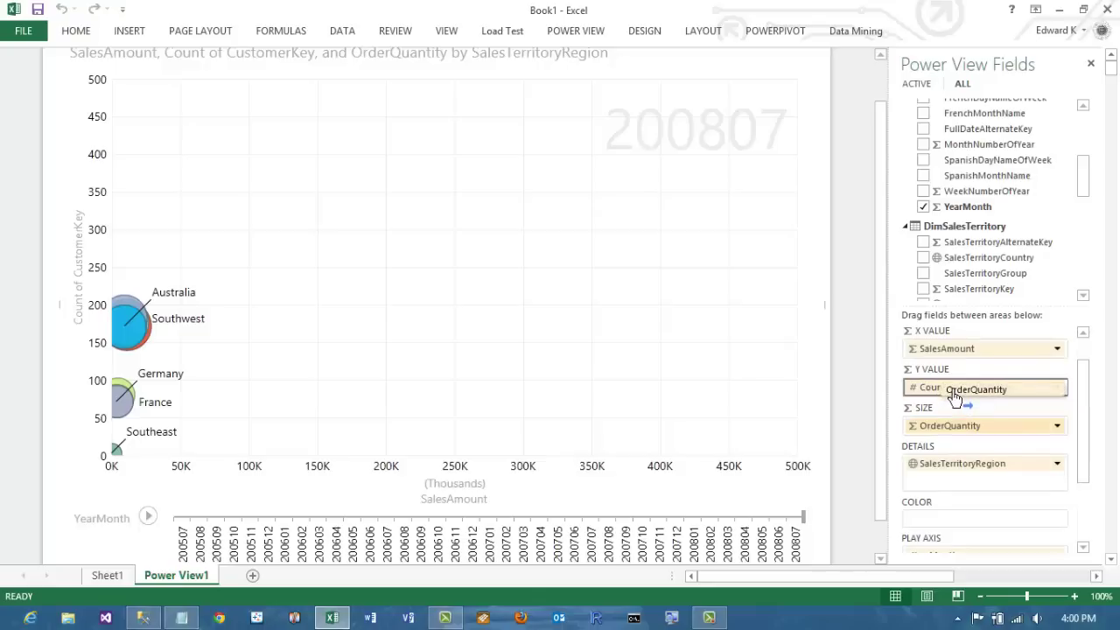
left_click_drag(963, 409, 964, 409)
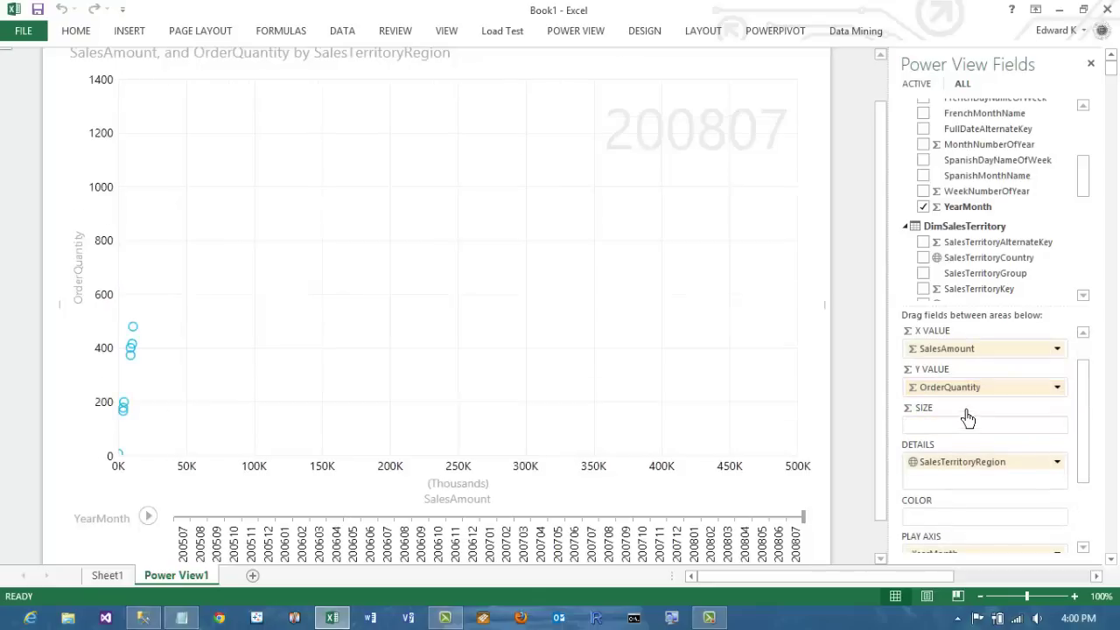
- Set CustomerKey from FactInternetSales as the bubble size, aggregated as Count (Distinct), and play the YearMonth animation
left_click_drag(1083, 182, 1080, 227)
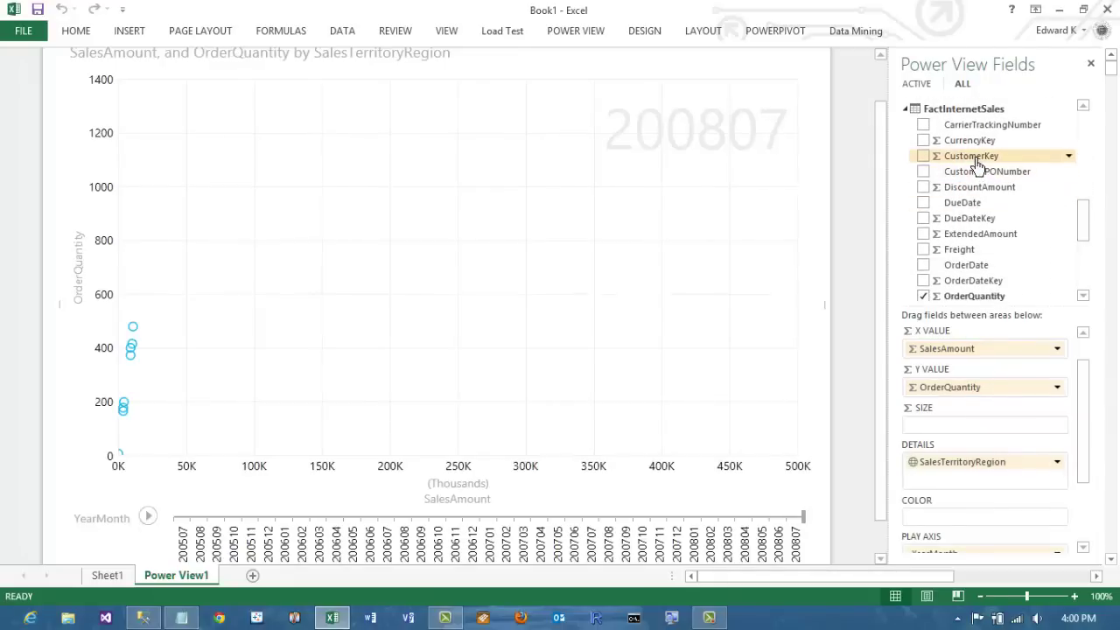
left_click_drag(983, 232, 993, 435)
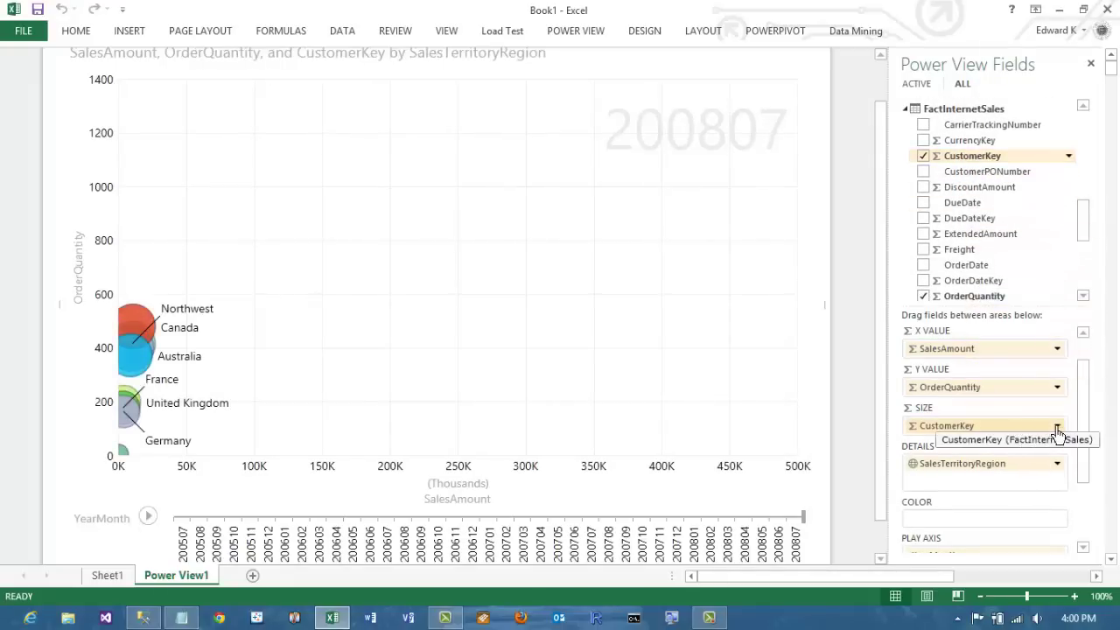
left_click(1056, 429)
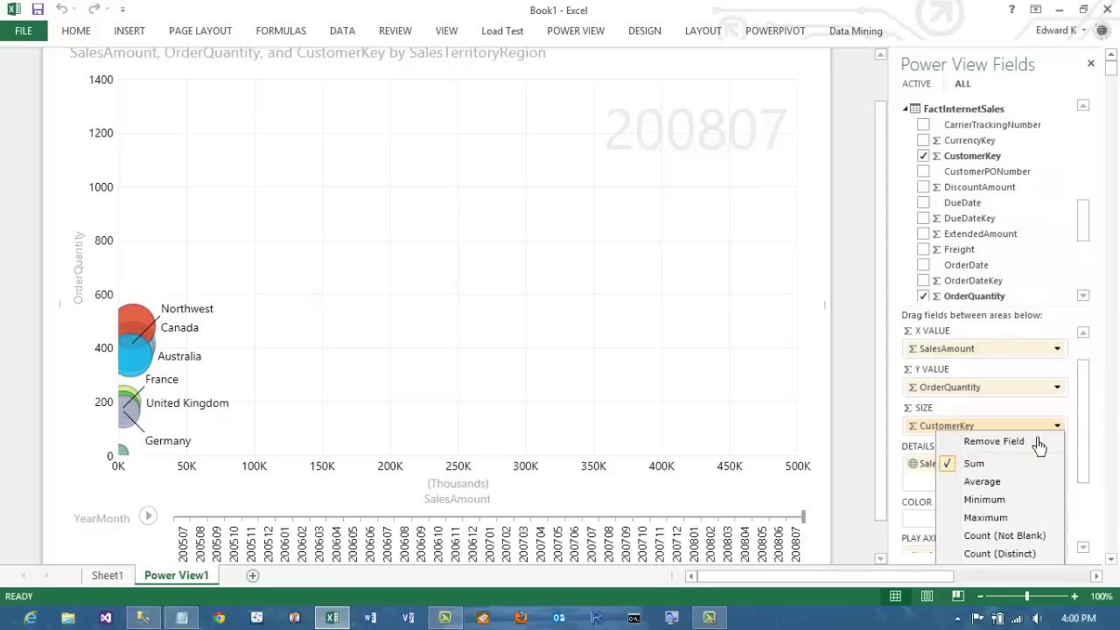
left_click(1002, 554)
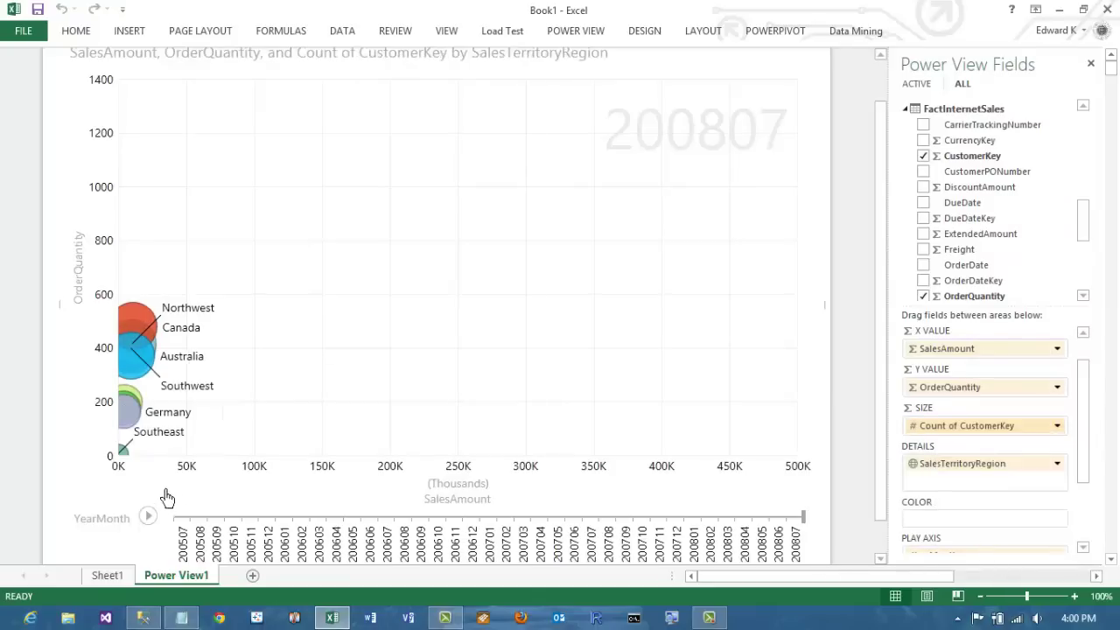
left_click(149, 519)
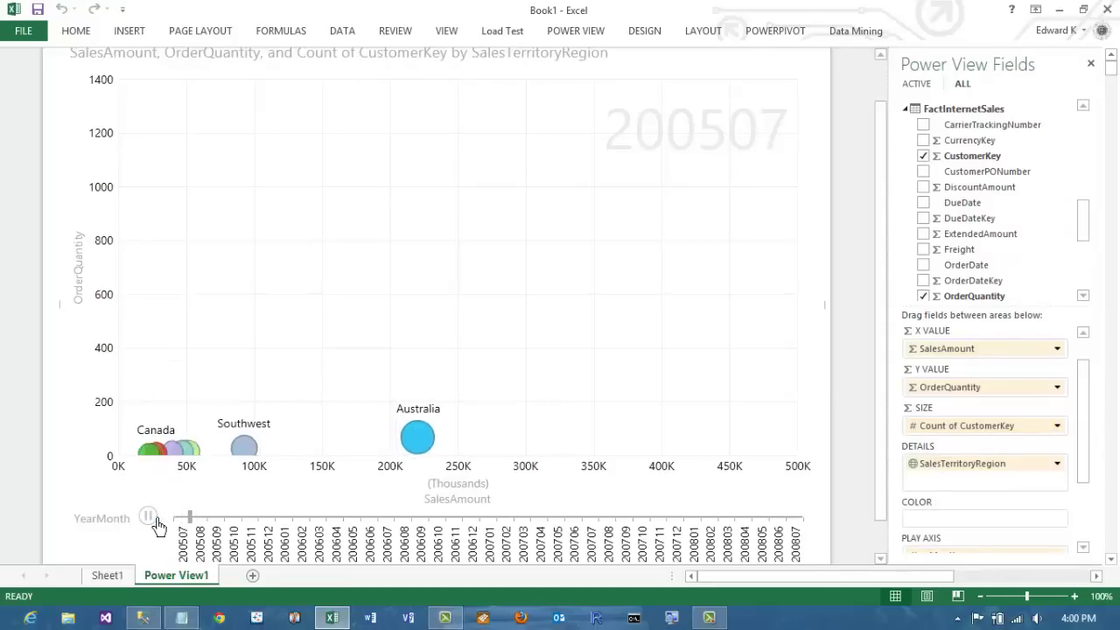